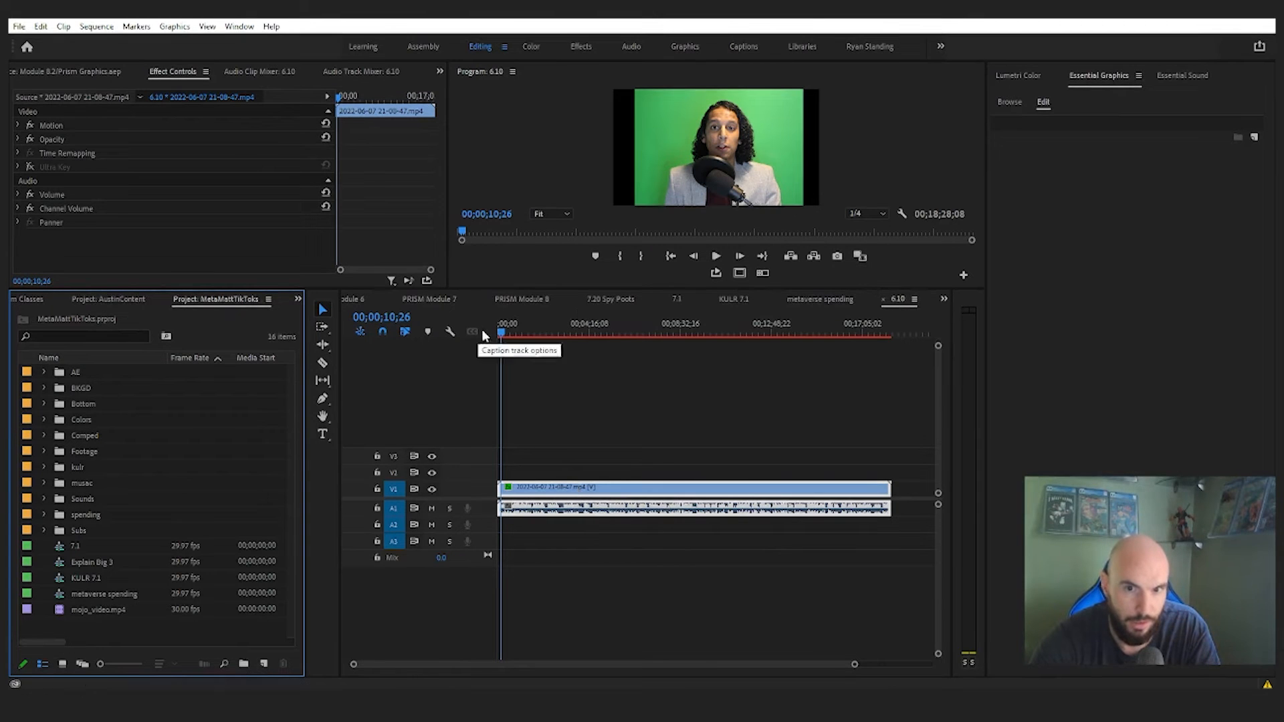
# Step: Move the playhead to 00;00;35;07 in the 6.10 sequence and bring up the effects library
pyautogui.moveTo(502, 329); pyautogui.dragTo(825, 331)
pyautogui.moveTo(524, 329)
pyautogui.mouseDown()
pyautogui.moveTo(495, 327)
pyautogui.moveTo(511, 332)
pyautogui.mouseUp()
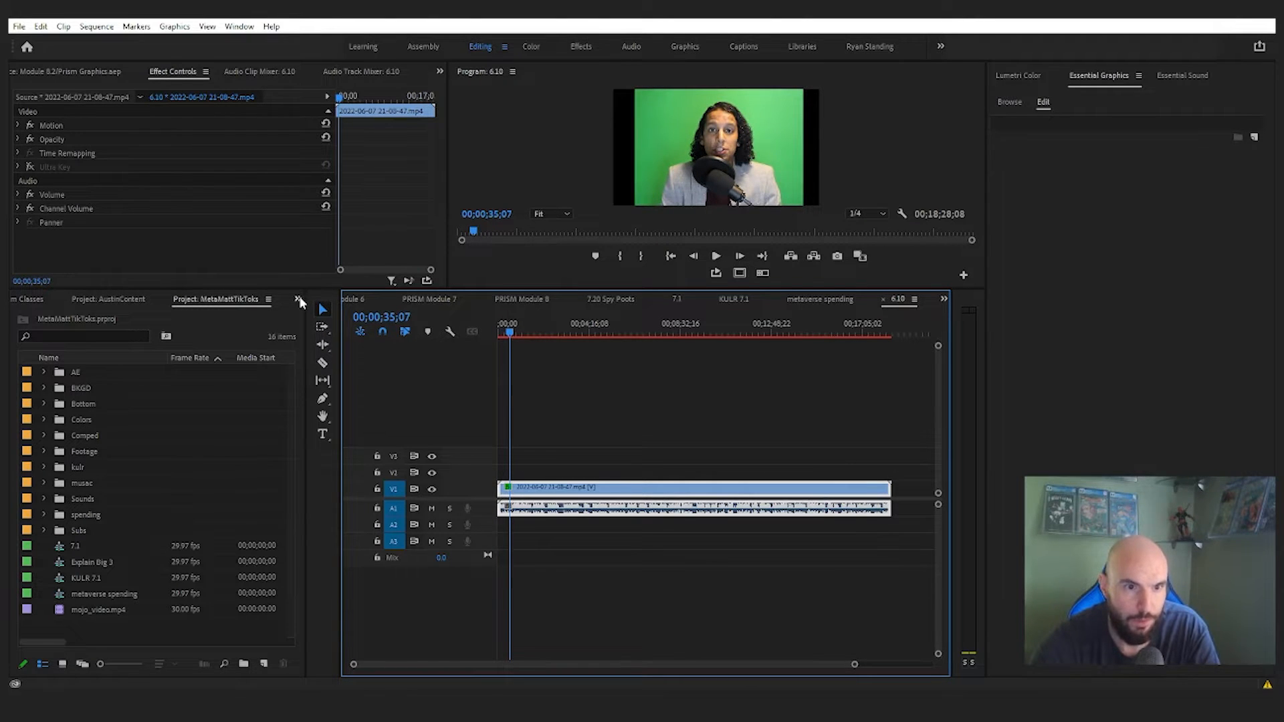
pyautogui.click(299, 300)
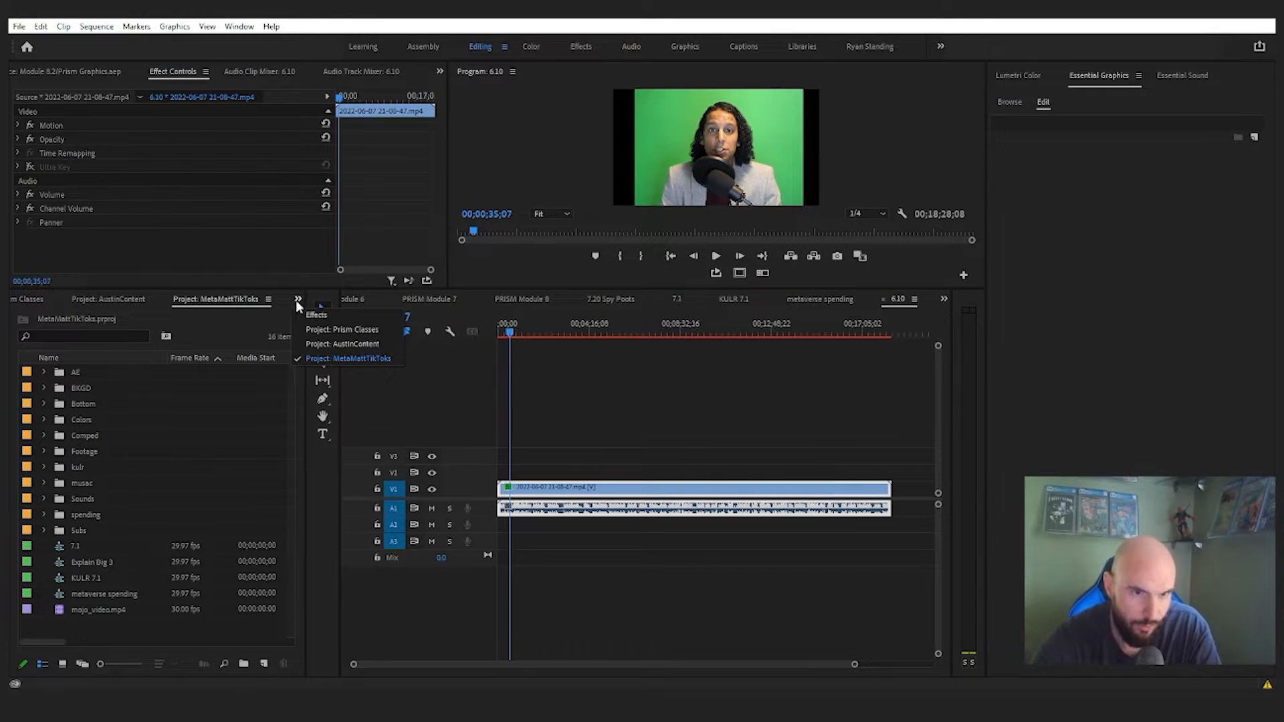
pyautogui.click(313, 315)
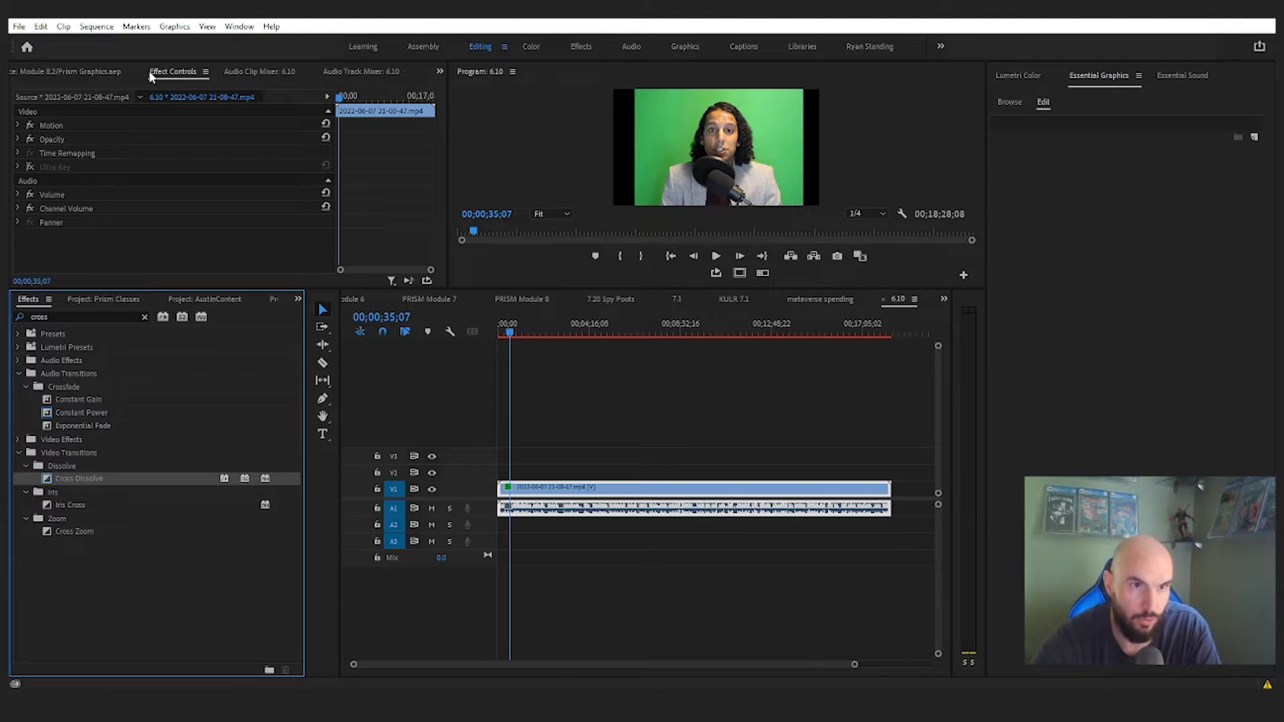
# Step: Toggle the clip's existing Ultra Key effect on and back off to compare the picture
pyautogui.click(29, 166)
pyautogui.click(30, 166)
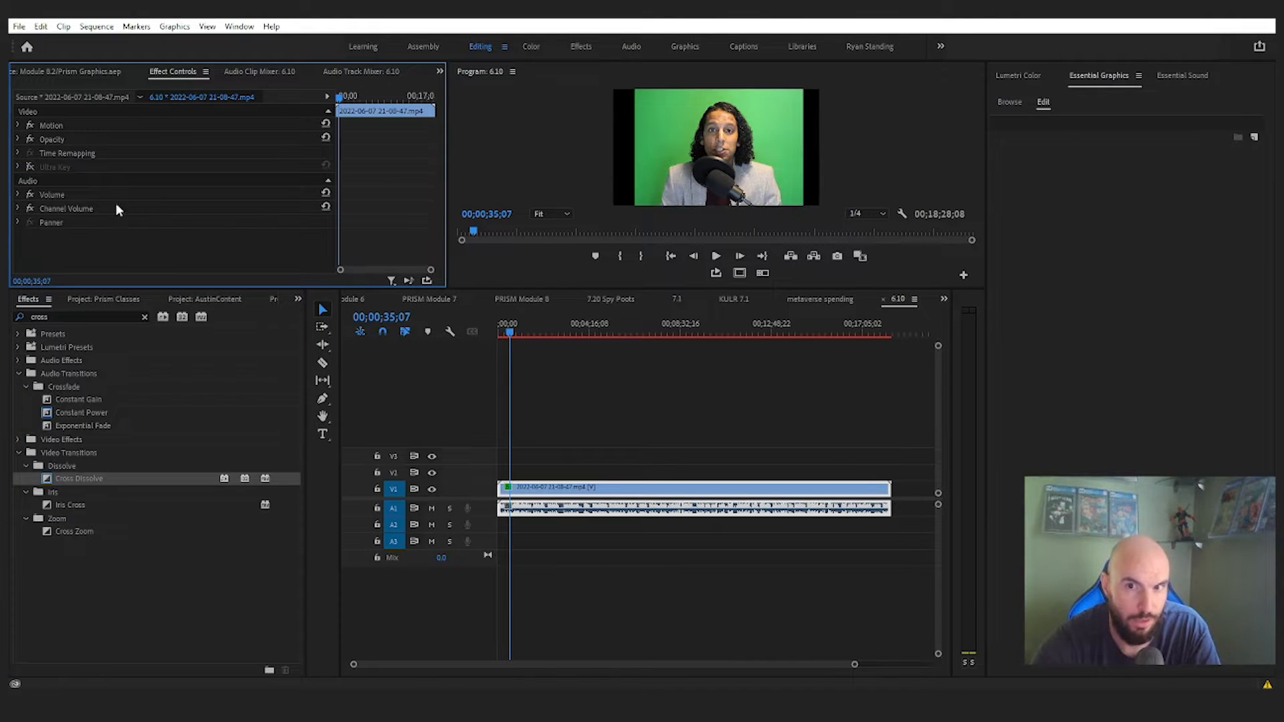
# Step: Search the effects library for "ultra key" and apply Ultra Key to the video clip on V1
pyautogui.click(144, 319)
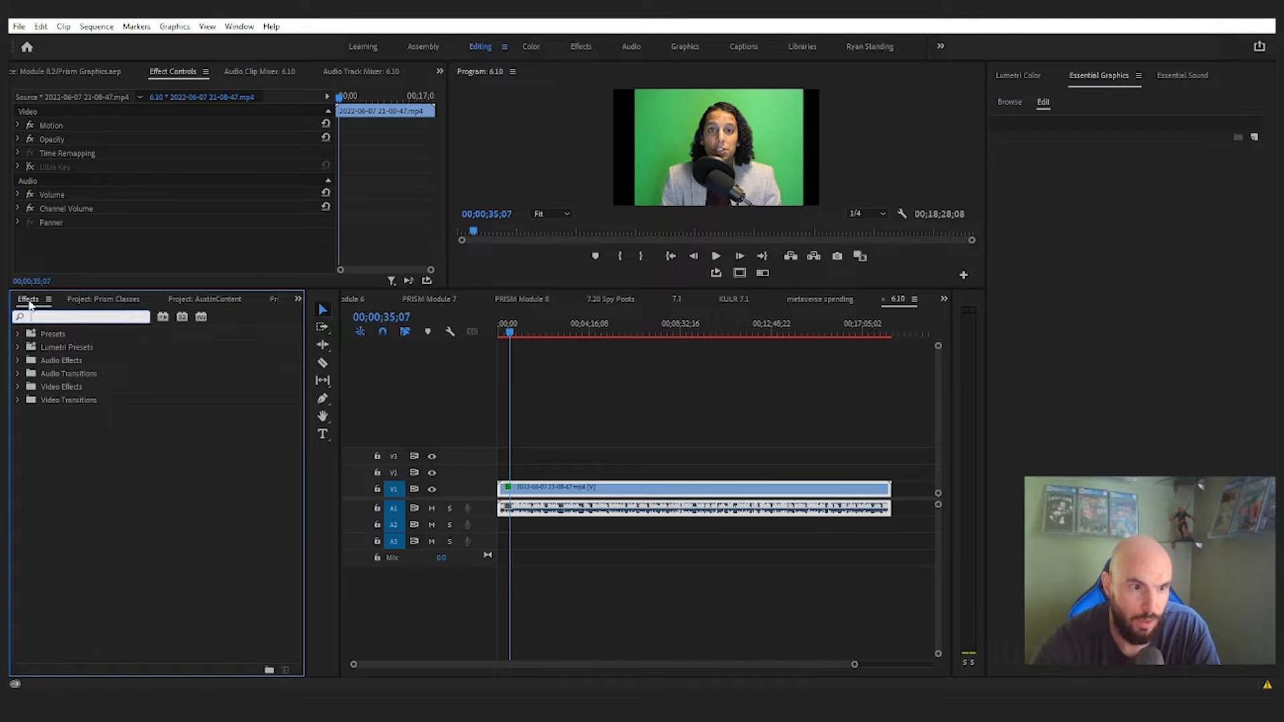
pyautogui.write('ultr')
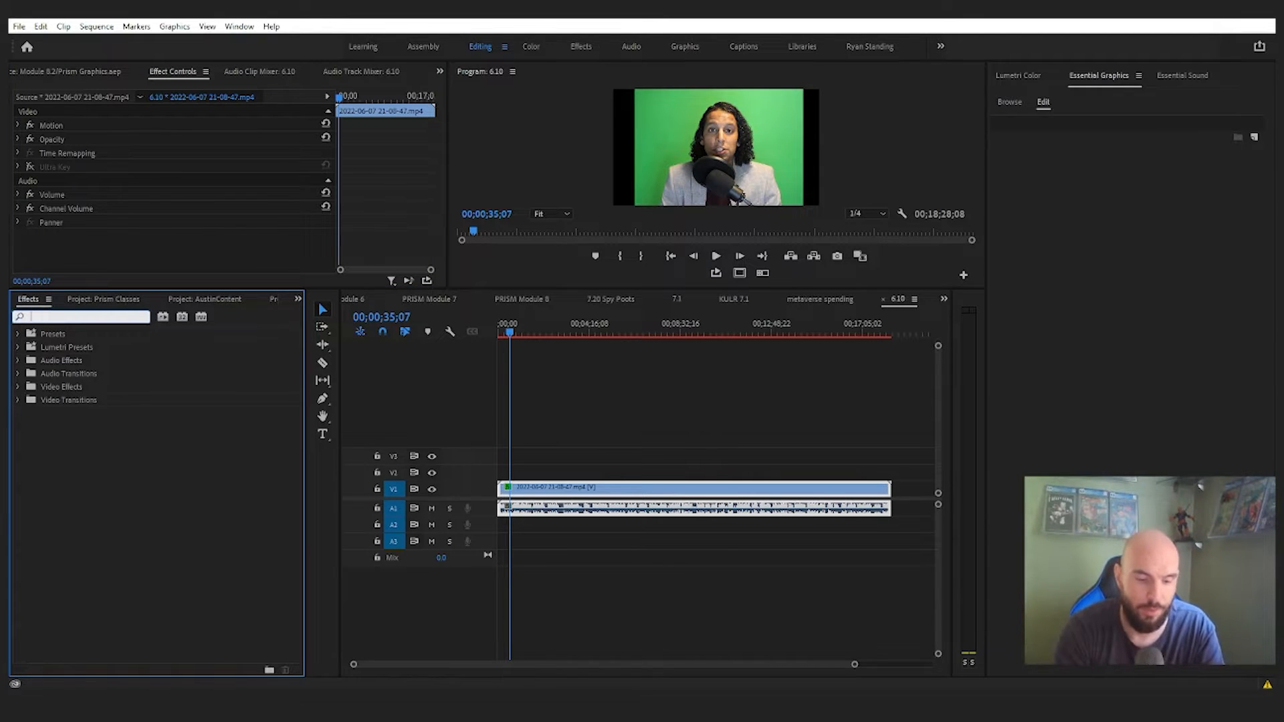
pyautogui.write('a key')
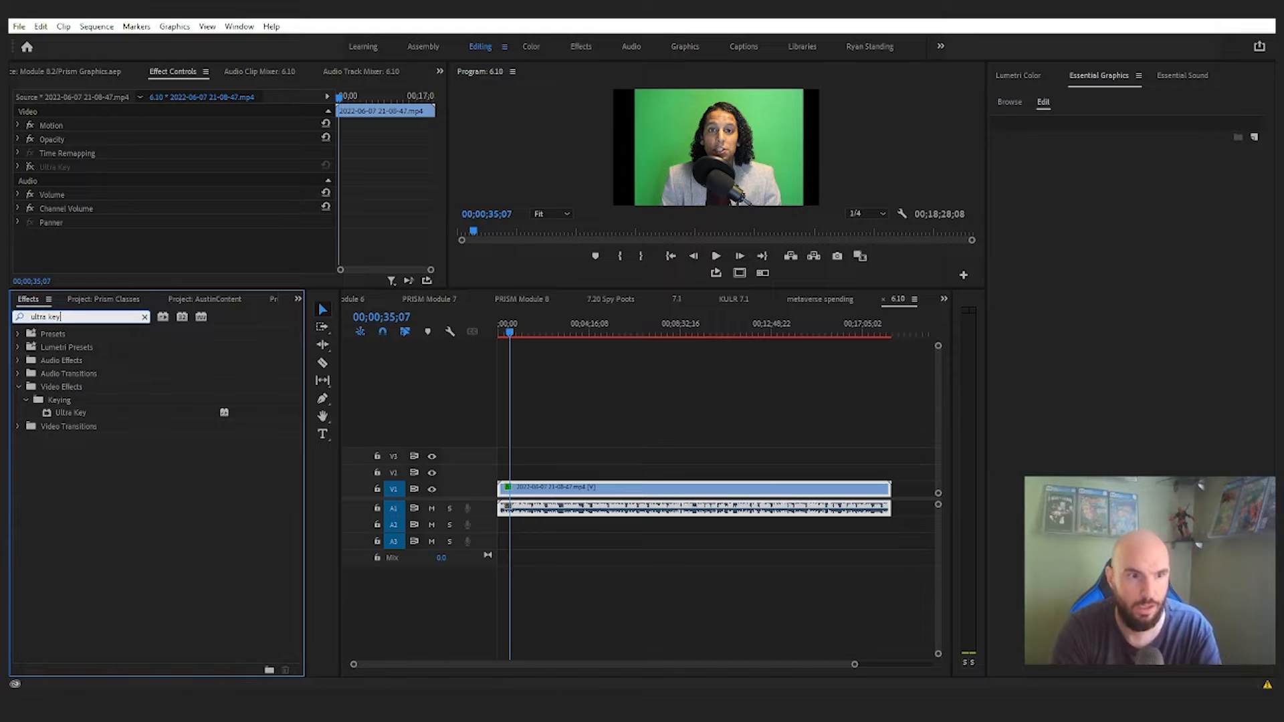
pyautogui.moveTo(50, 413); pyautogui.dragTo(90, 173)
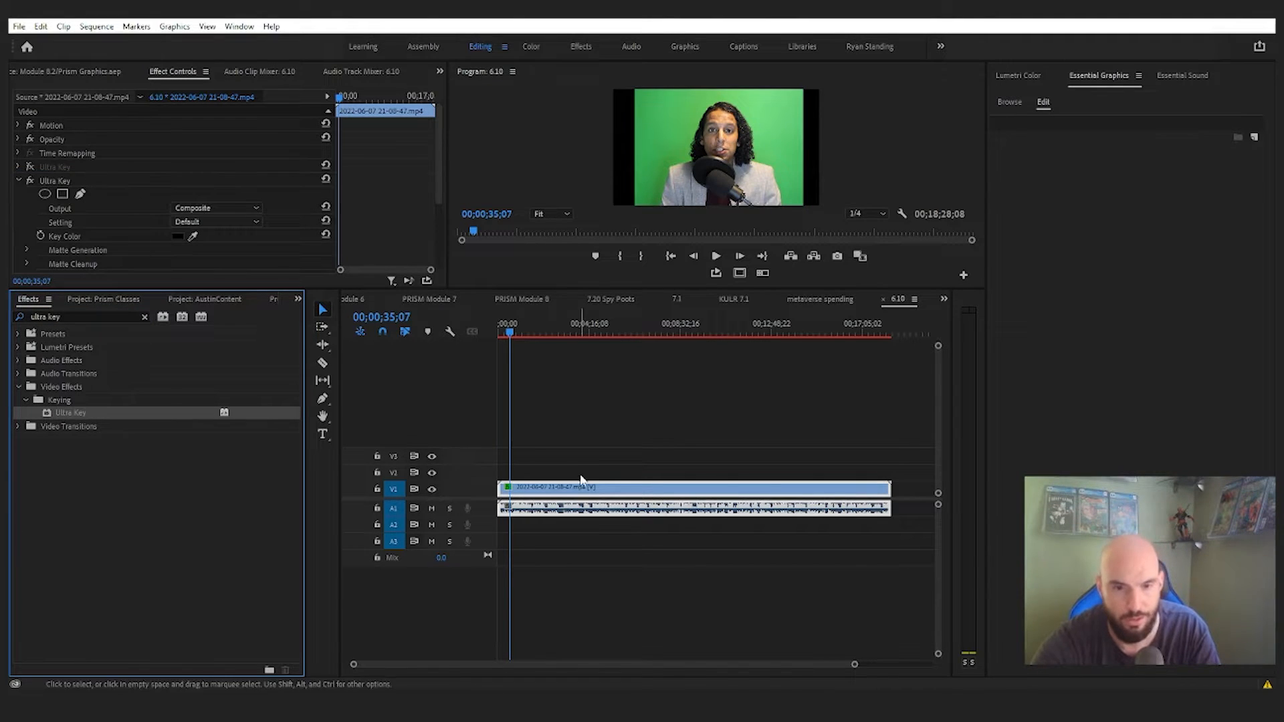
pyautogui.hotkey('ctrl', 'z')
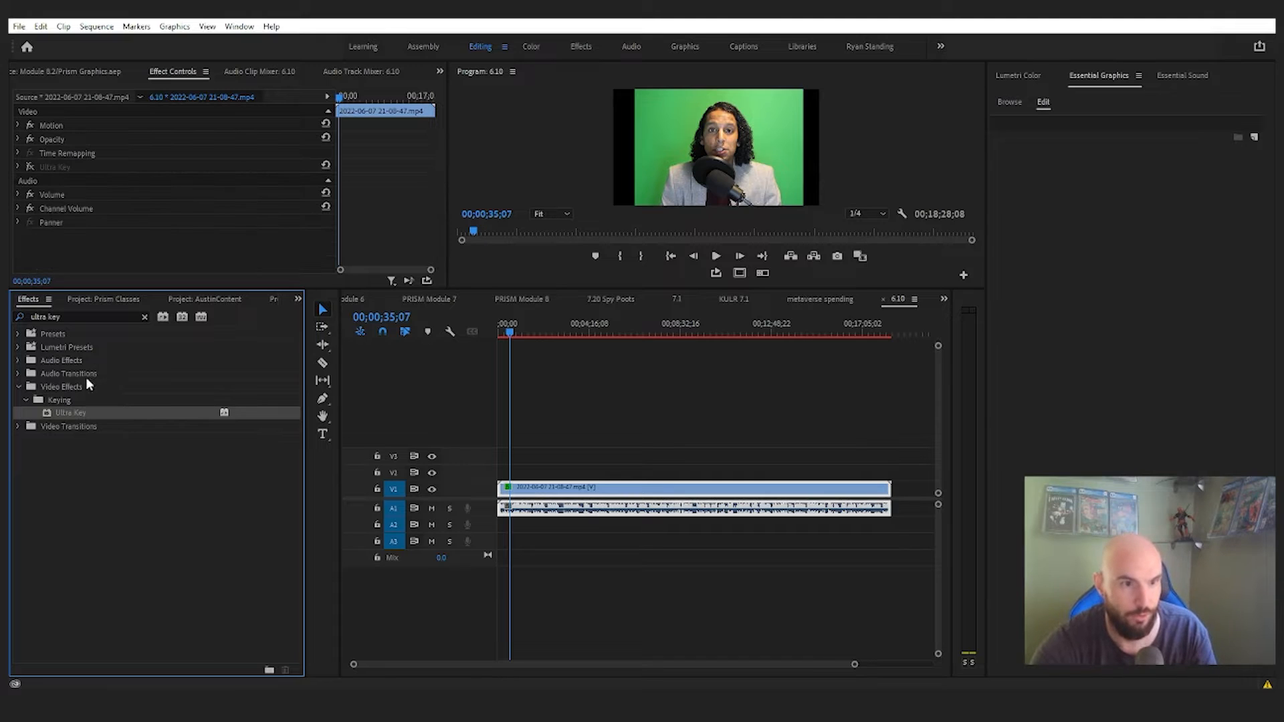
pyautogui.doubleClick(41, 413)
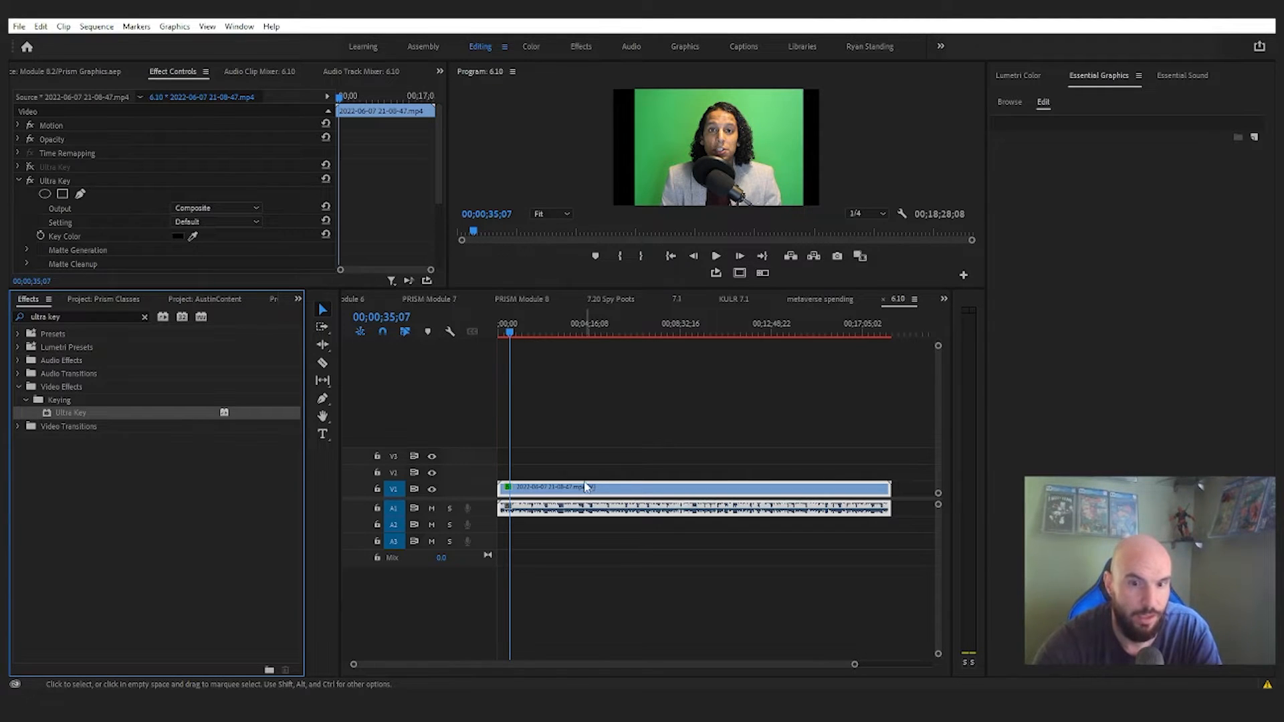
# Step: Save the project and sample the green backdrop beside the subject's head as the new Ultra Key's key color
pyautogui.click(40, 182)
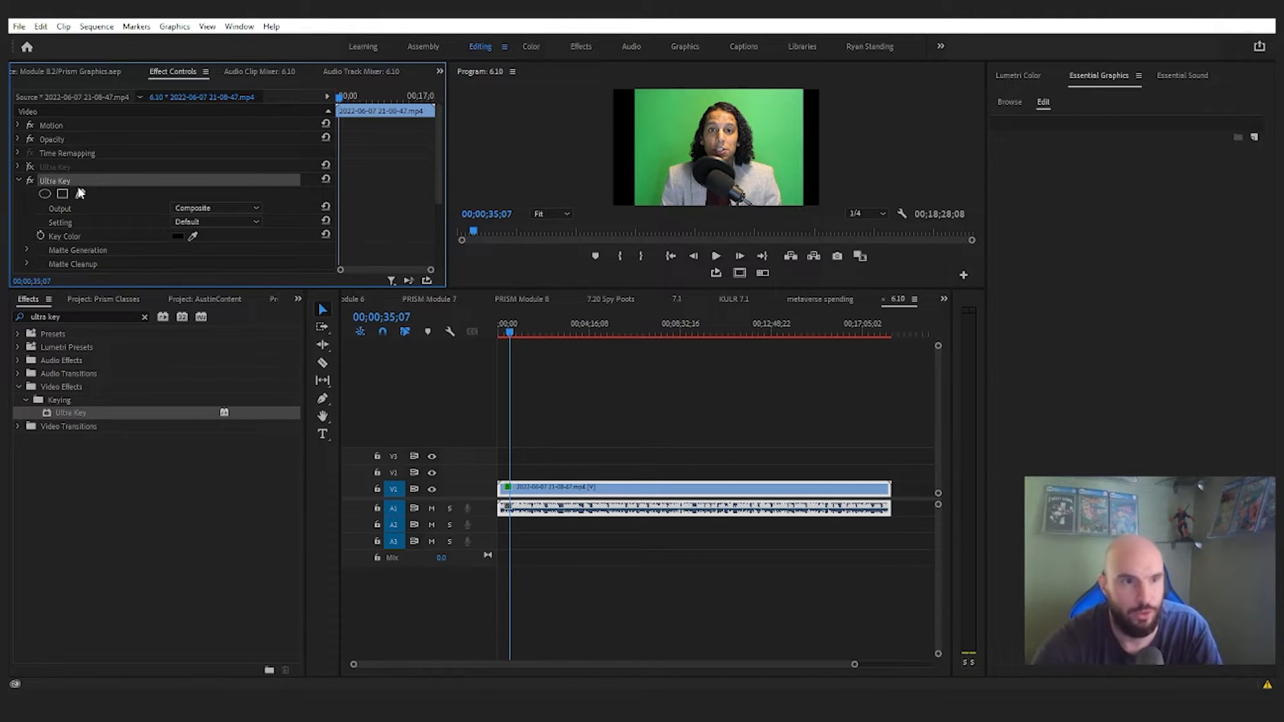
pyautogui.scroll(-1, 78, 193)
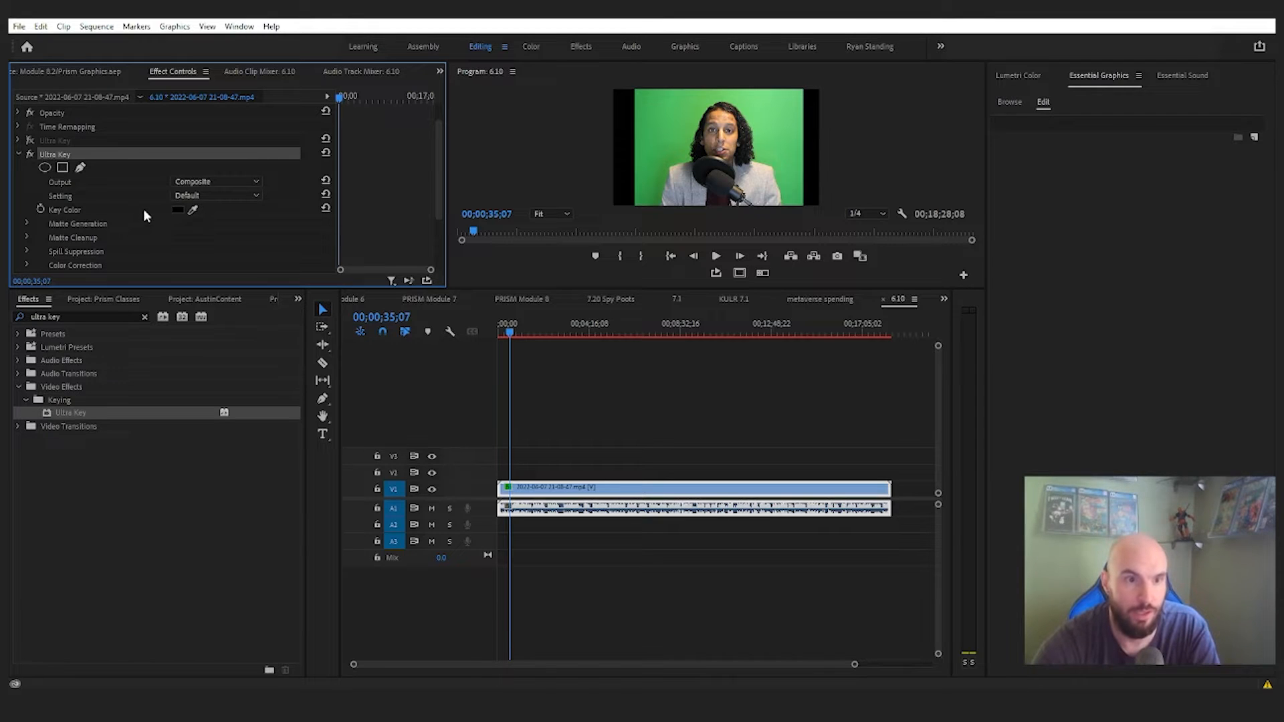
pyautogui.scroll(-1, 138, 215)
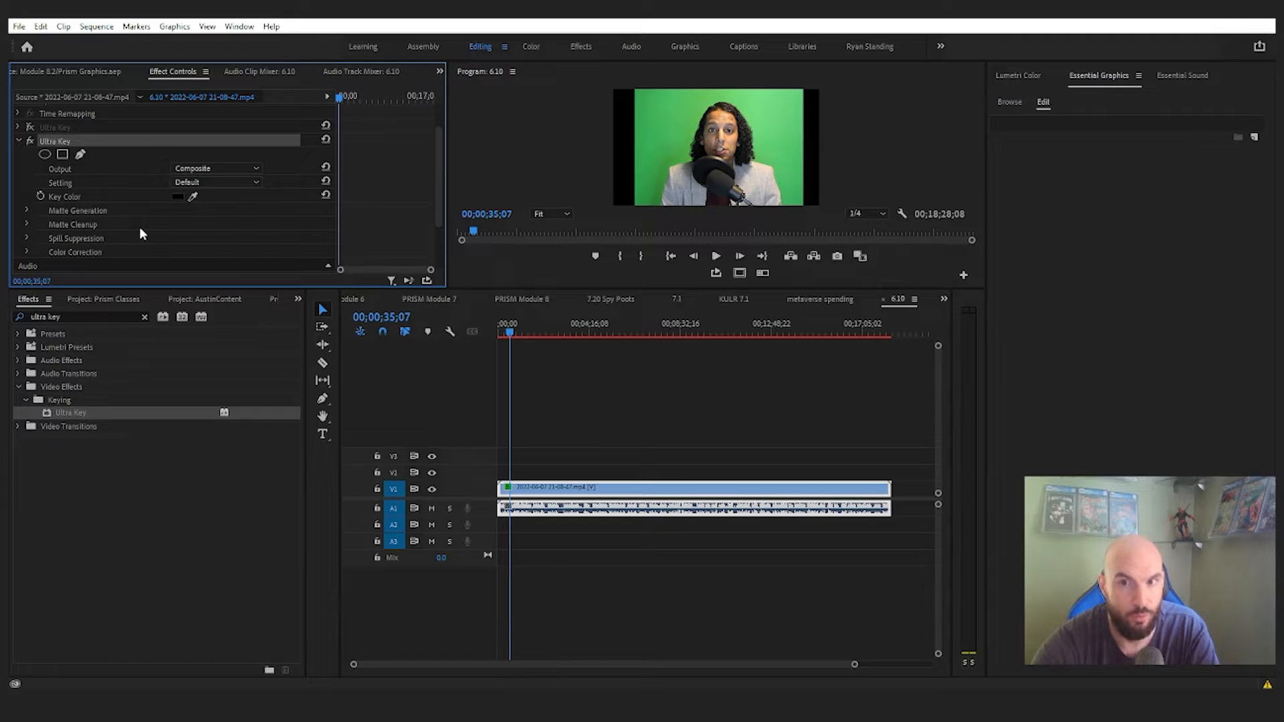
pyautogui.hotkey('ctrl', 's')
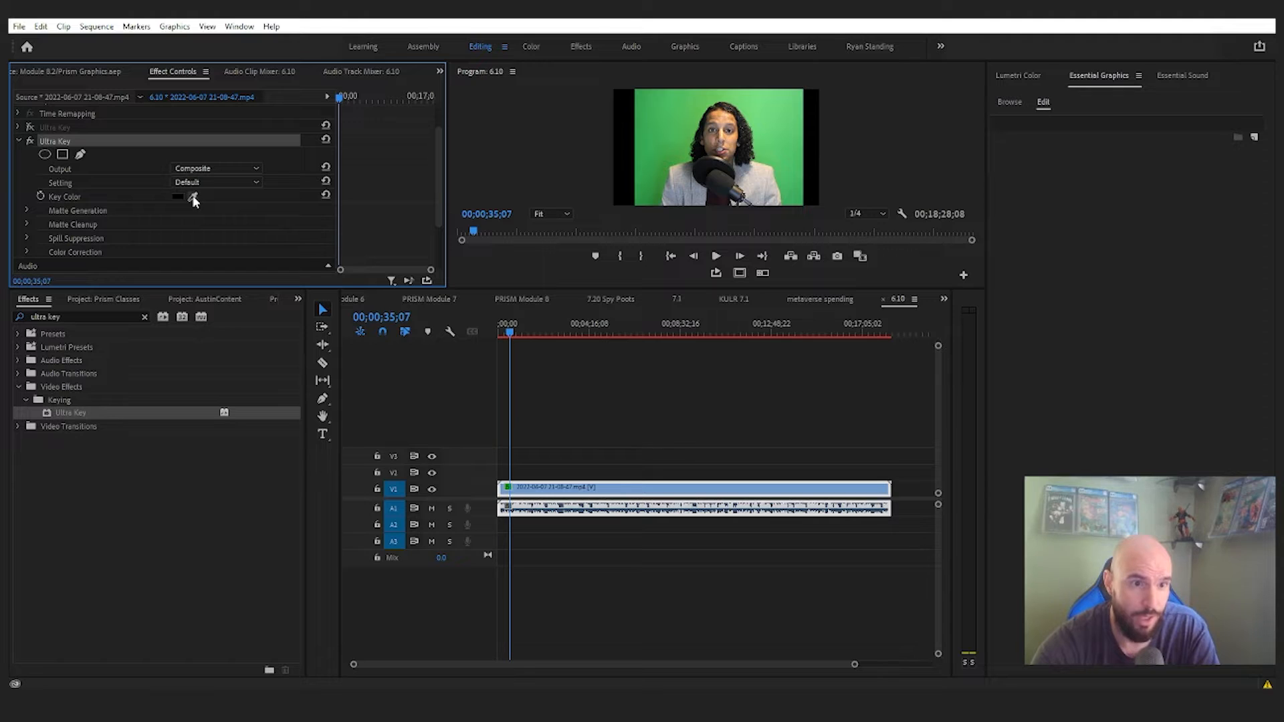
pyautogui.moveTo(193, 200); pyautogui.dragTo(707, 124)
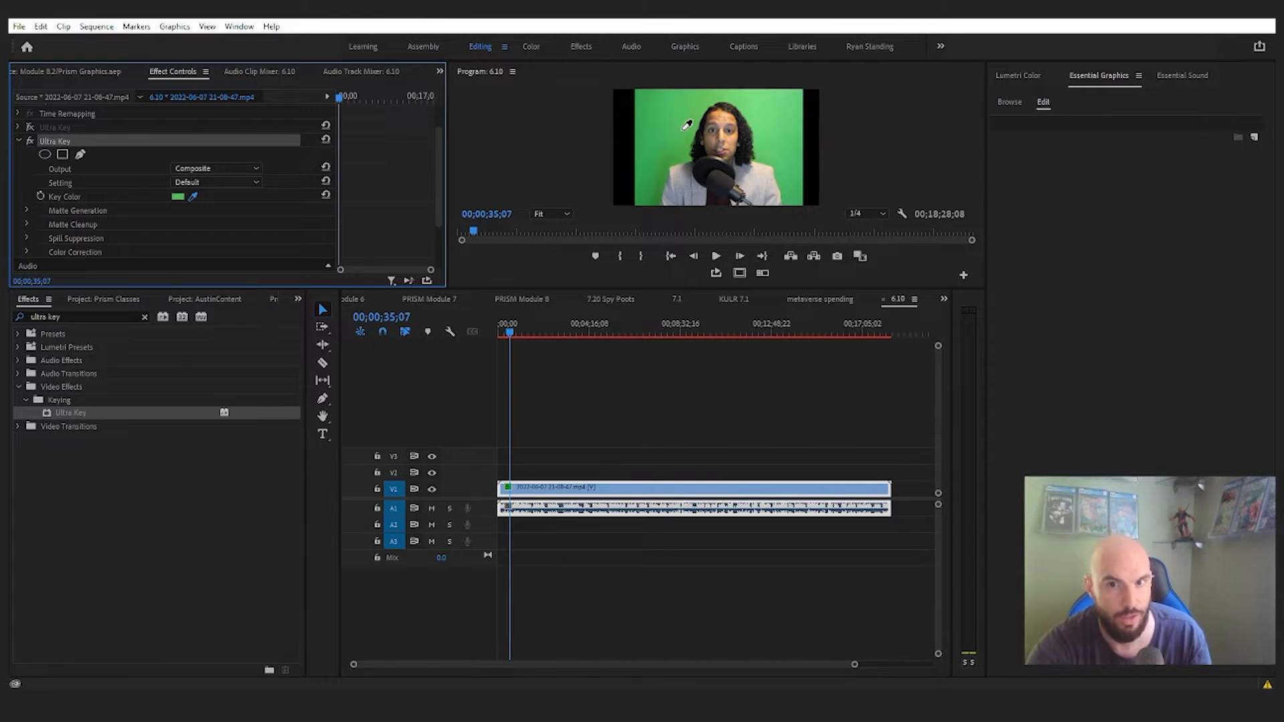
pyautogui.click(682, 130)
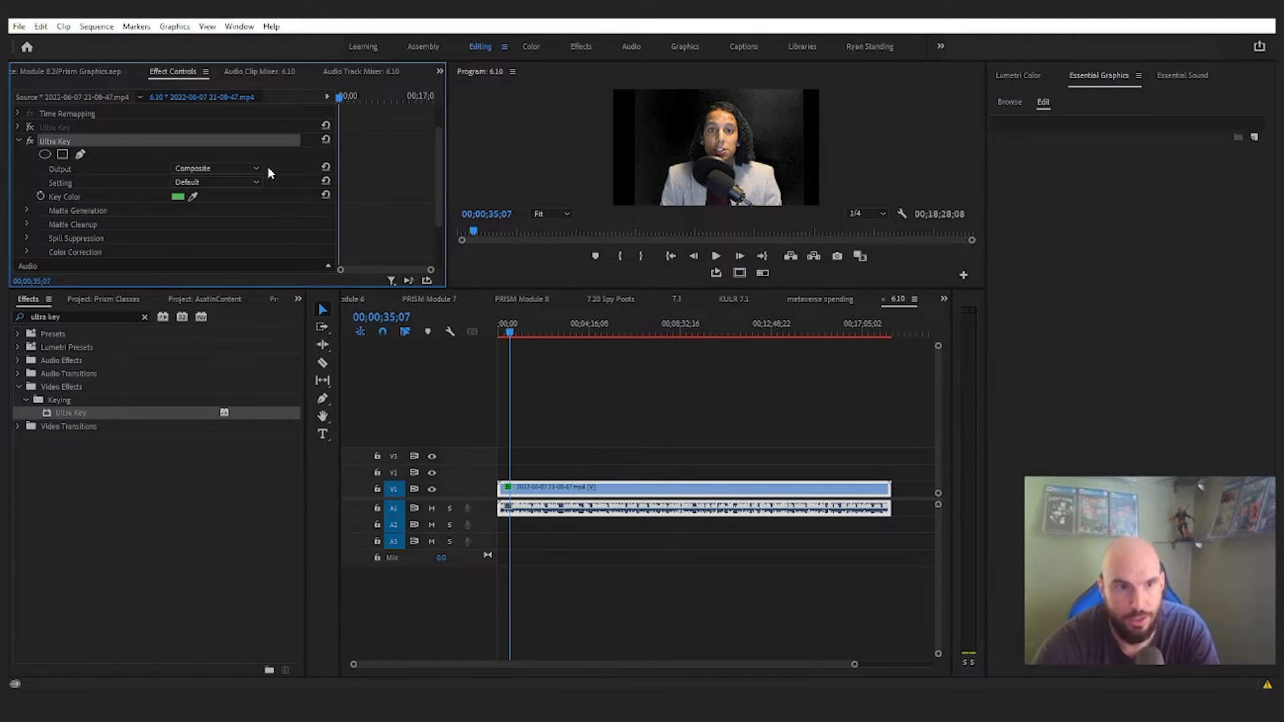
# Step: Preview the Ultra Key's Alpha Channel and Color Channel outputs, and return the output to Composite
pyautogui.click(245, 168)
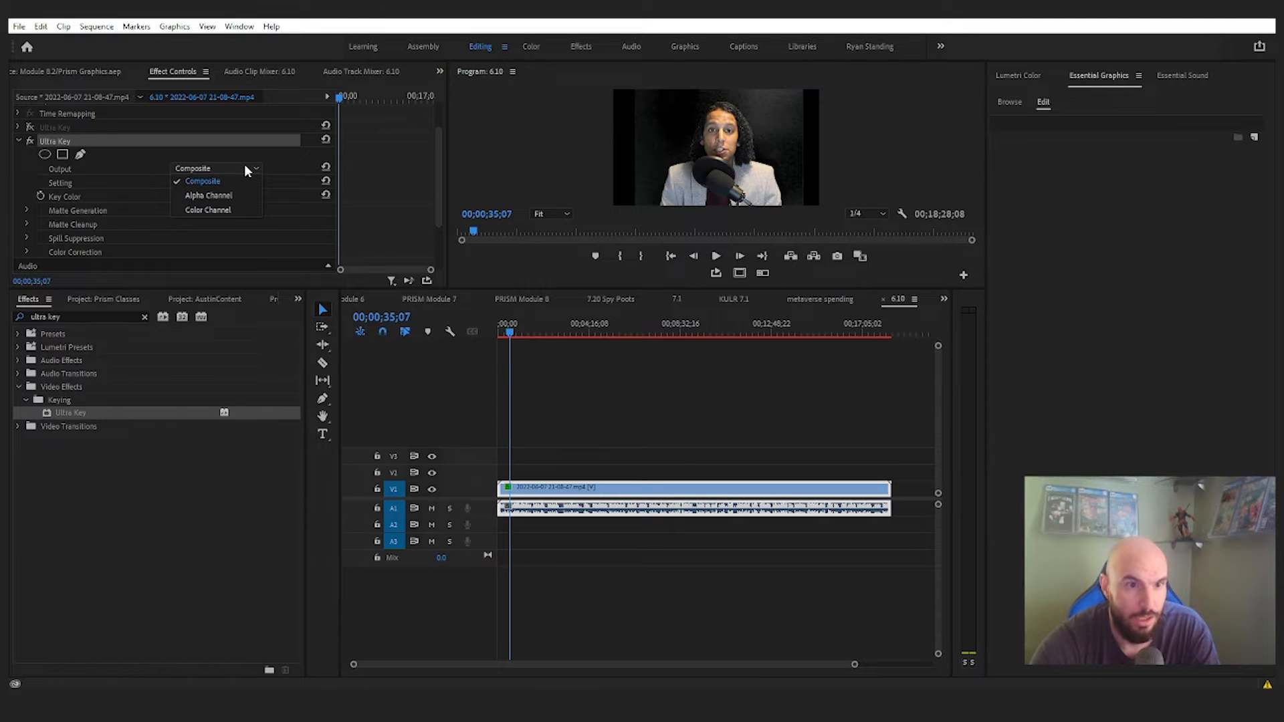
pyautogui.click(232, 194)
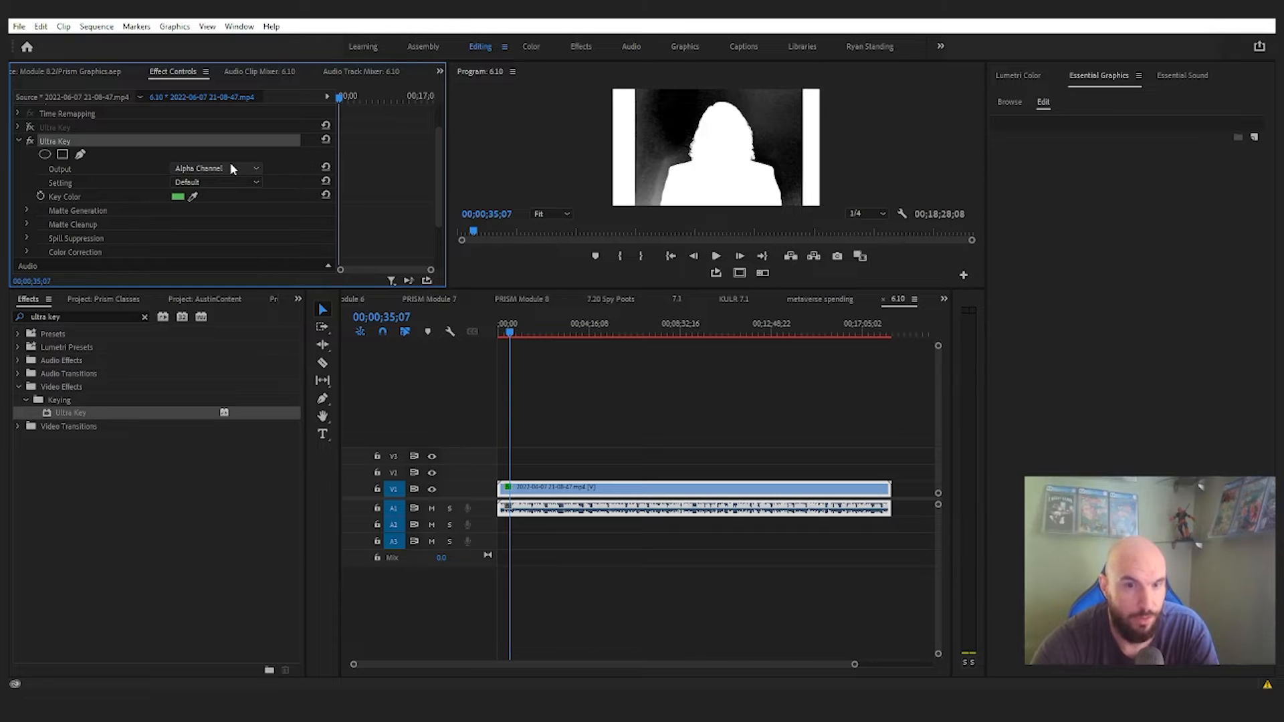
pyautogui.click(230, 167)
pyautogui.click(230, 203)
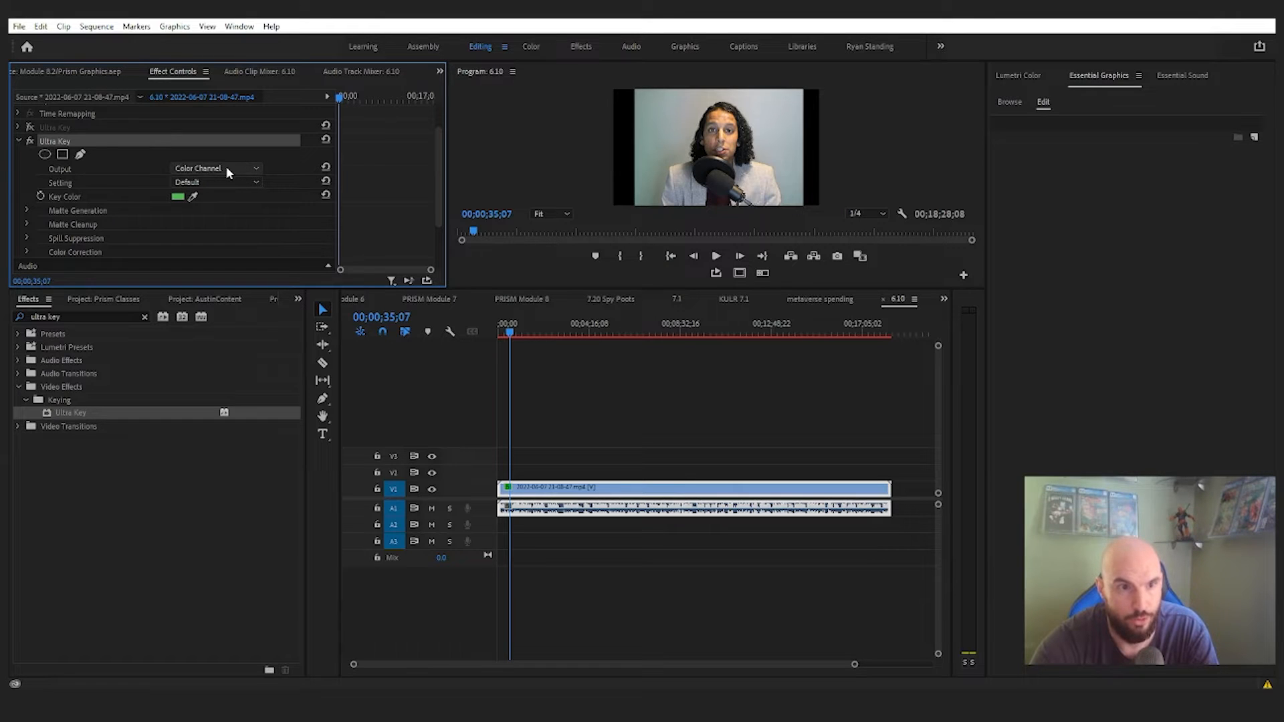
pyautogui.click(226, 166)
pyautogui.click(223, 174)
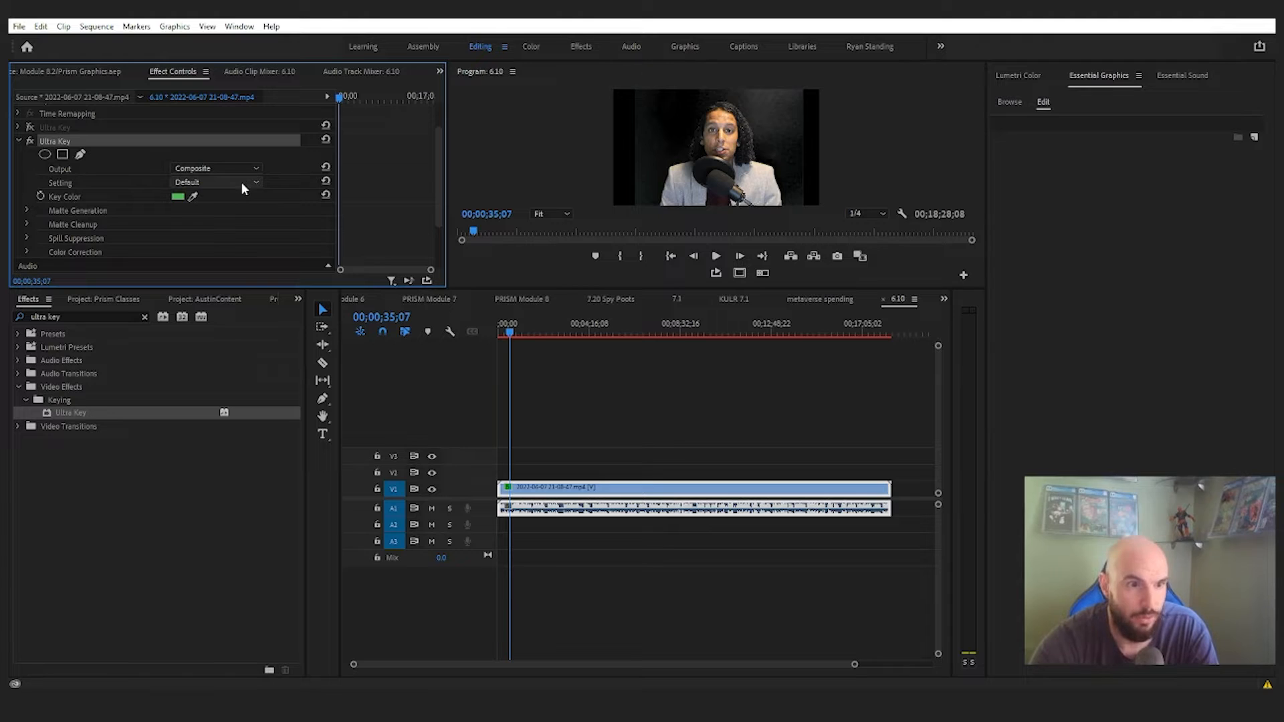
# Step: Set the Ultra Key's setting to Aggressive and check the keyed picture in an enlarged program view
pyautogui.click(242, 182)
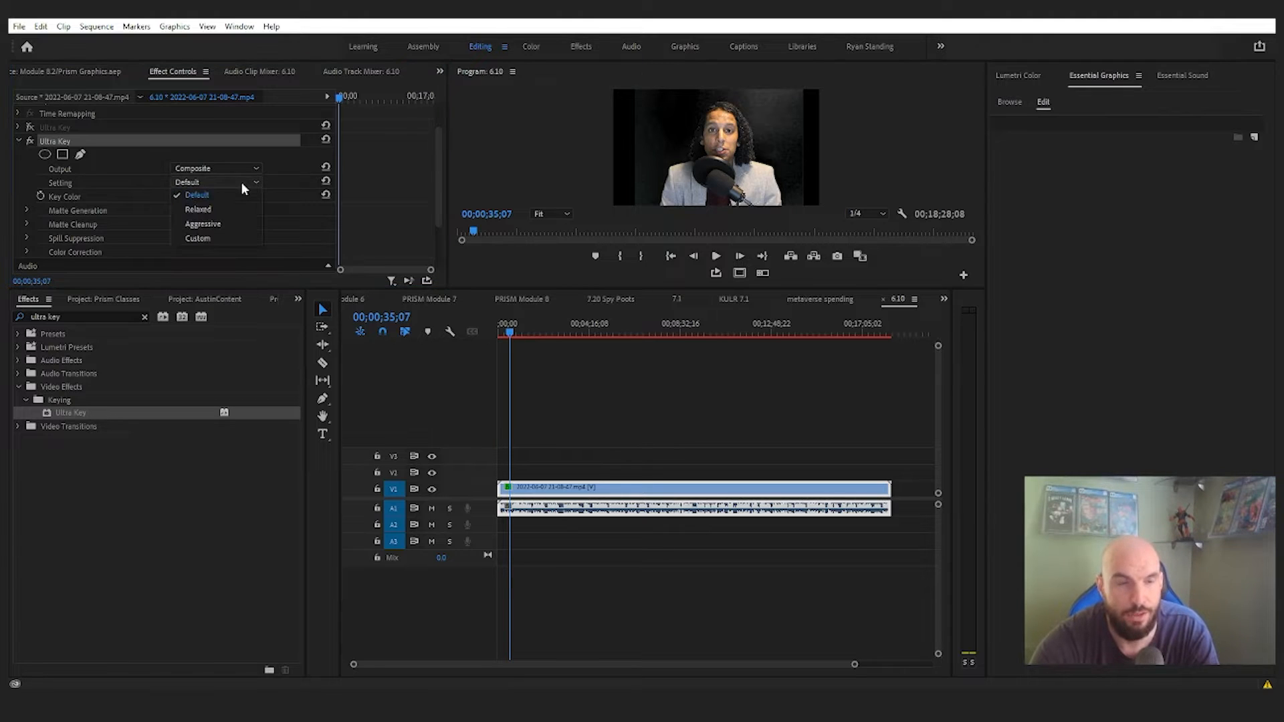
pyautogui.click(243, 220)
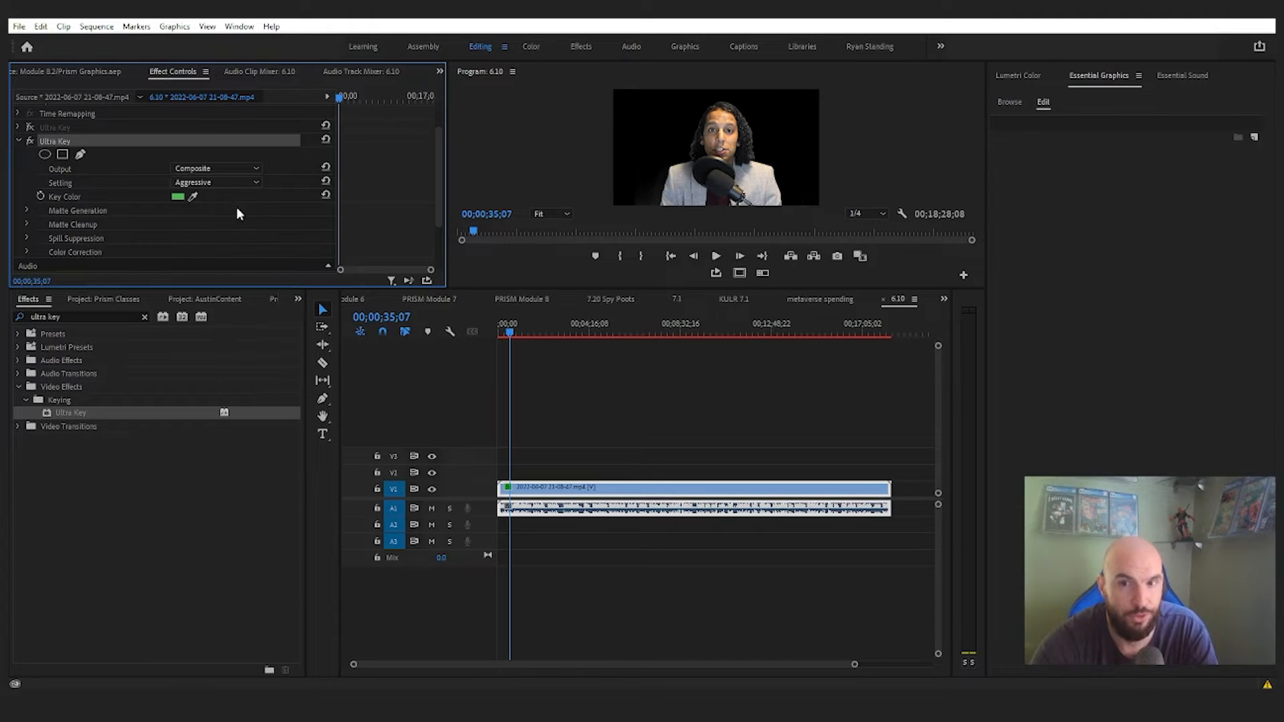
pyautogui.press('`')
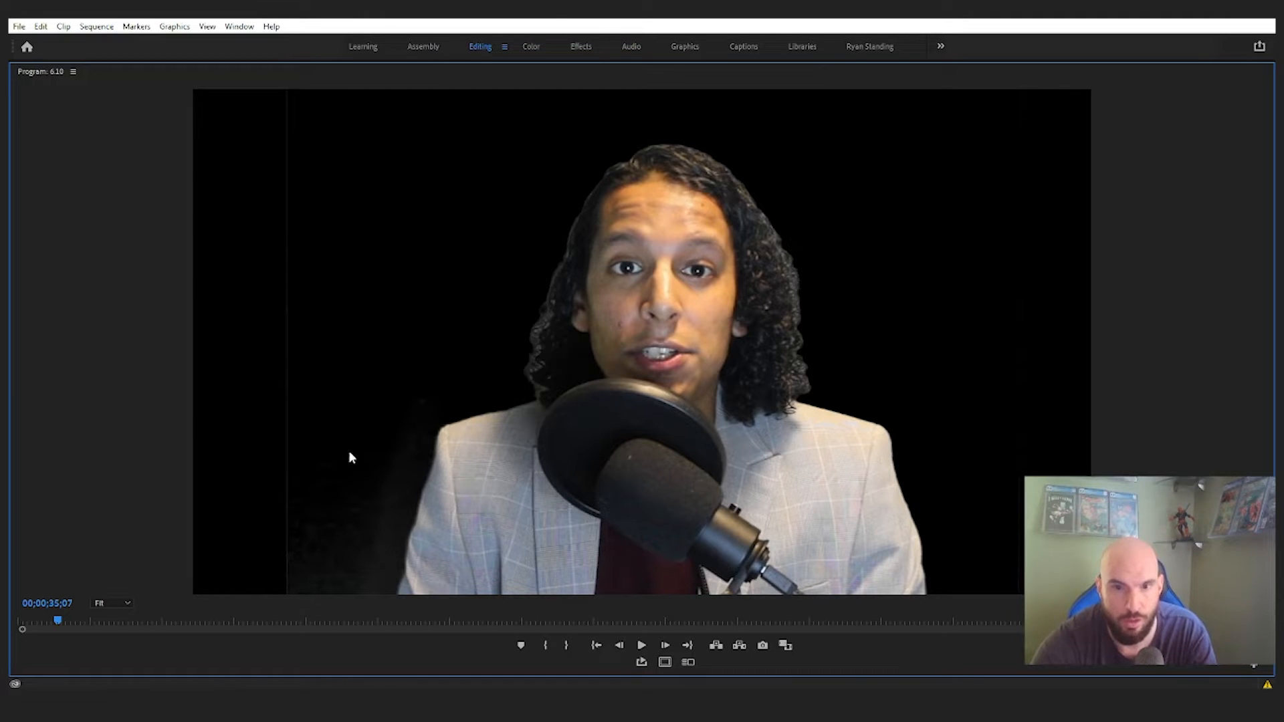
pyautogui.press('`')
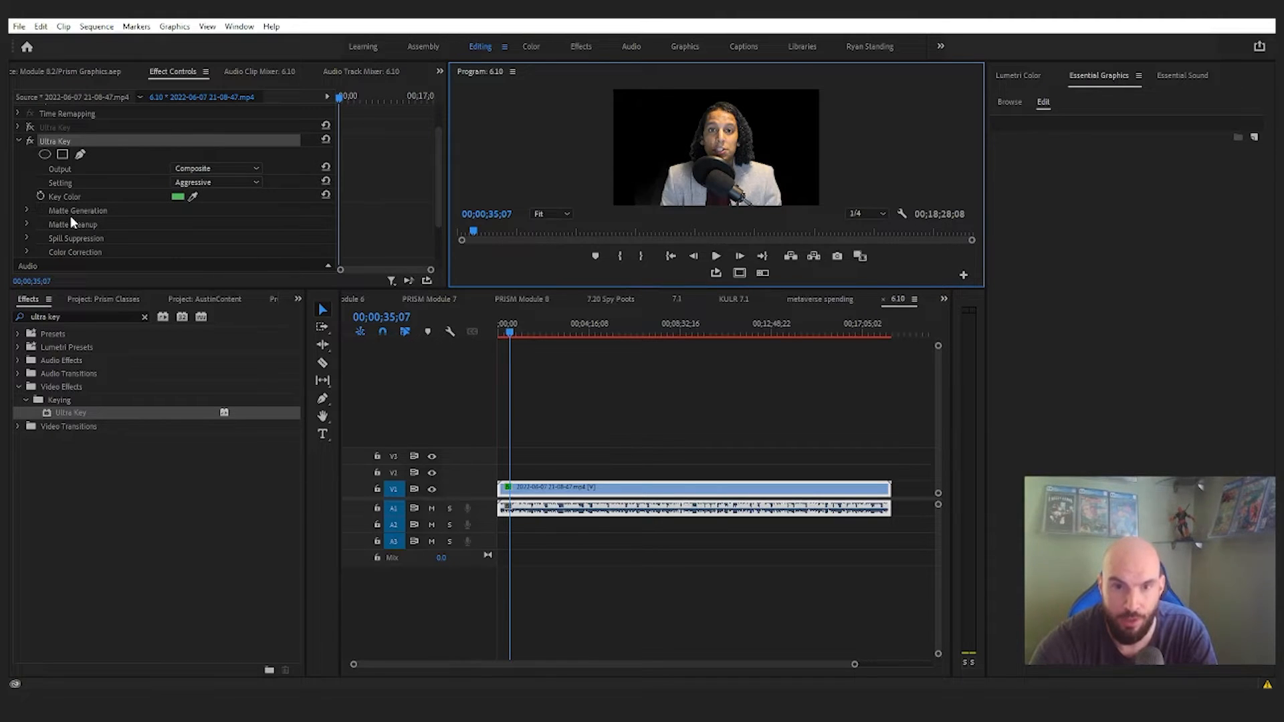
# Step: Expand the Ultra Key's Matte Generation settings, try Transparency at 80, and set it back to 40
pyautogui.scroll(-1, 81, 211)
pyautogui.click(26, 197)
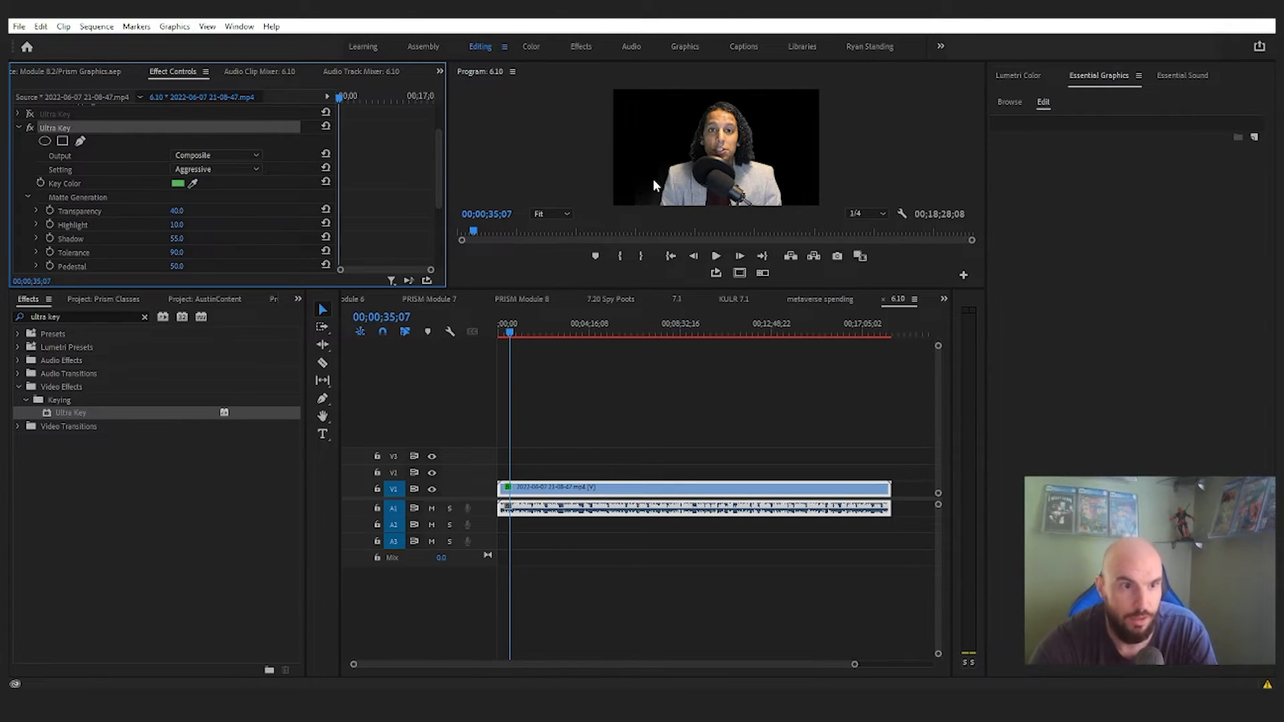
pyautogui.click(177, 210)
pyautogui.write('80')
pyautogui.press('Return')
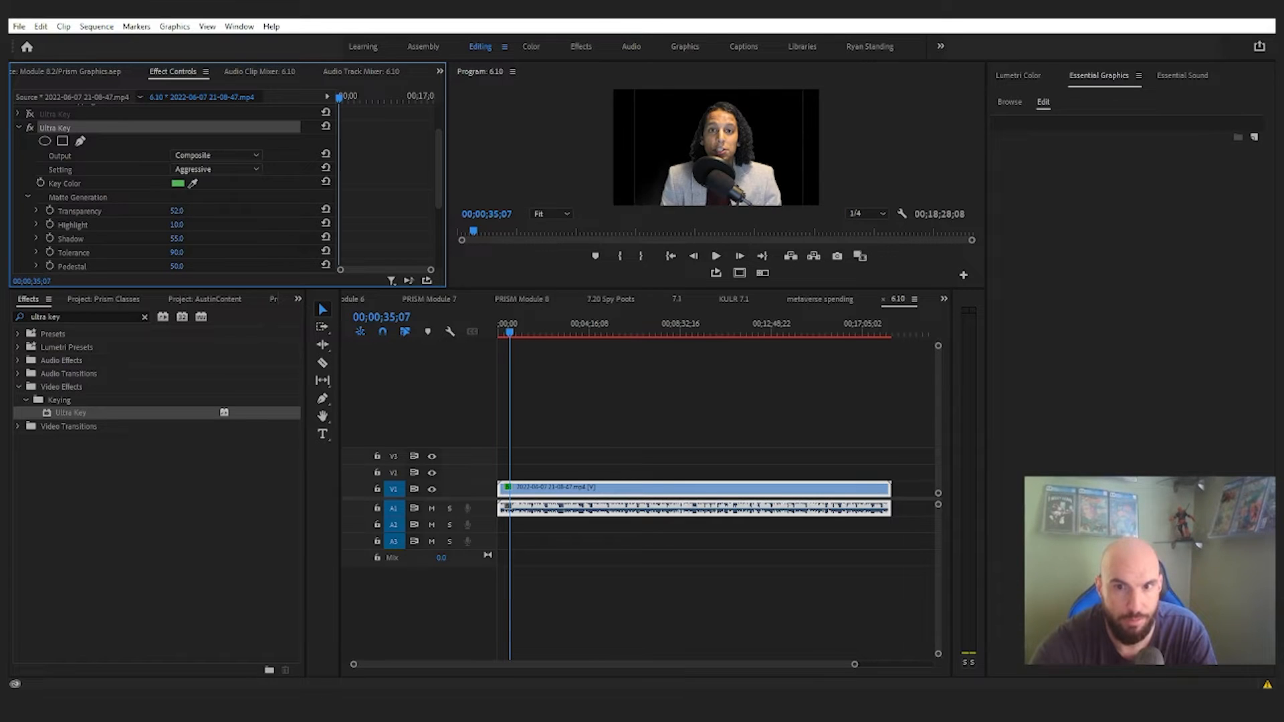
pyautogui.click(176, 211)
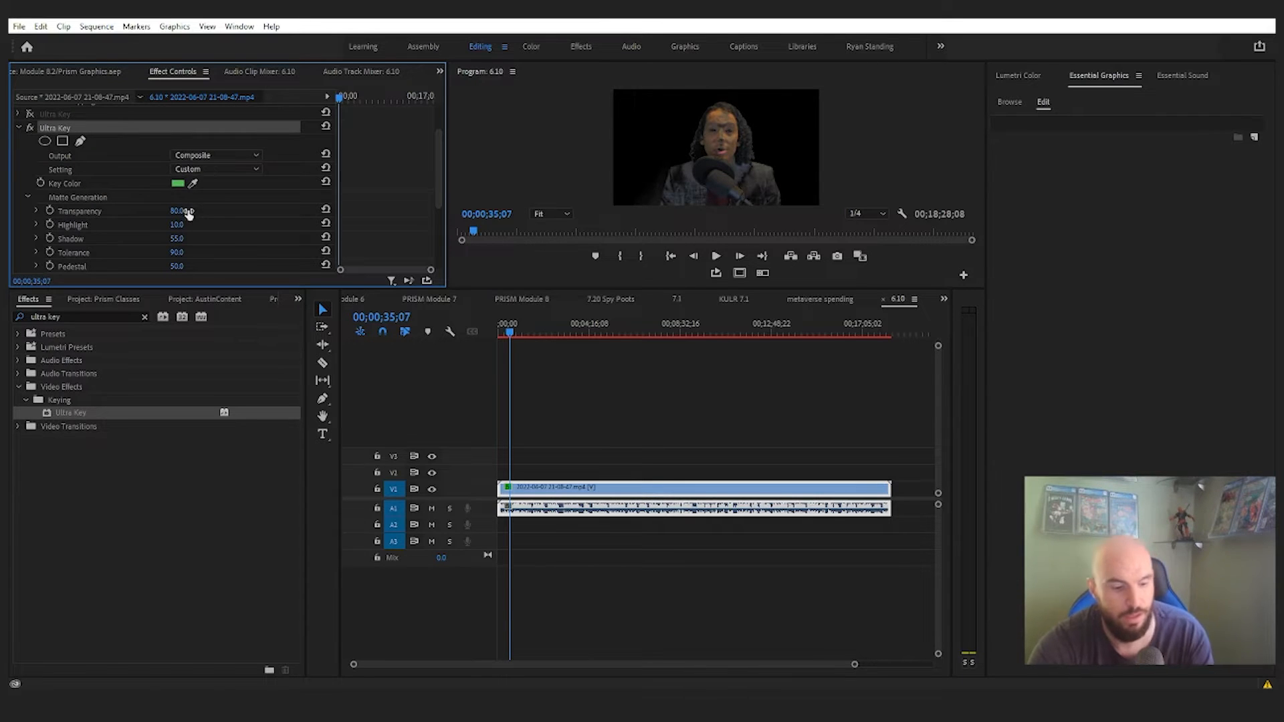
pyautogui.write('40')
pyautogui.press('Return')
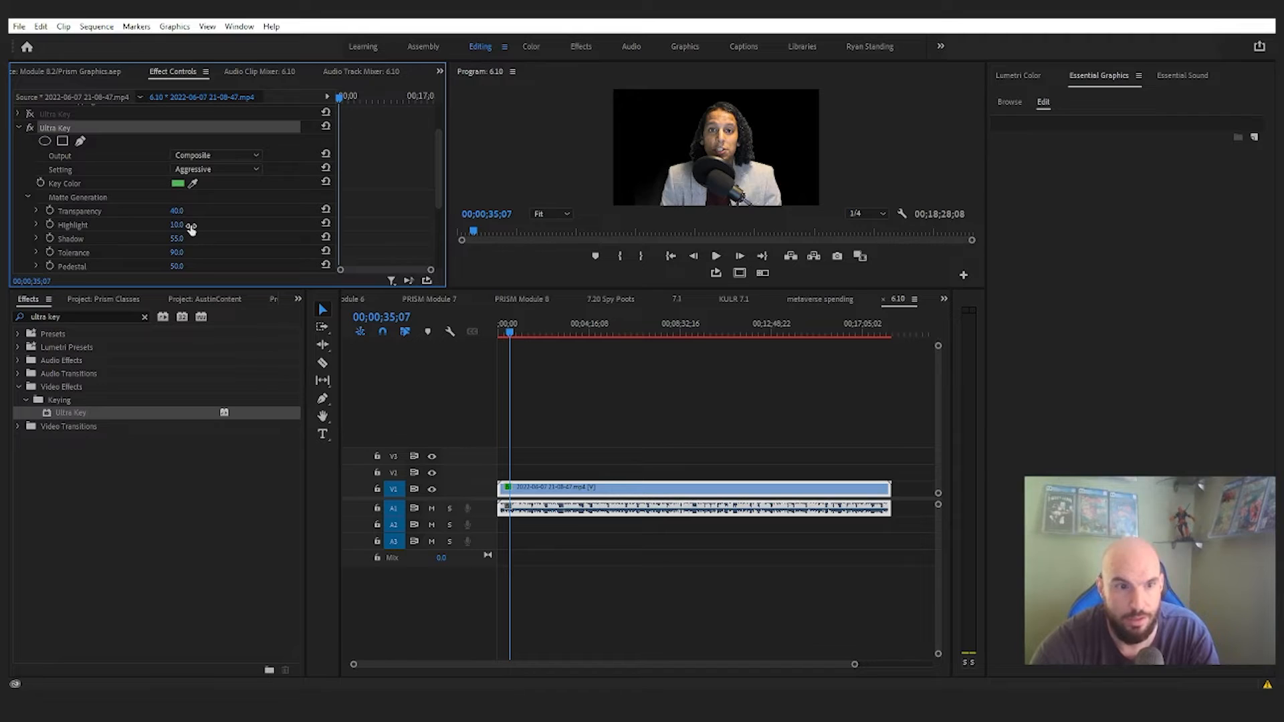
# Step: Try Matte Generation Highlight at 100 and Shadow at 100 in turn, undoing each change
pyautogui.moveTo(176, 225); pyautogui.dragTo(241, 225)
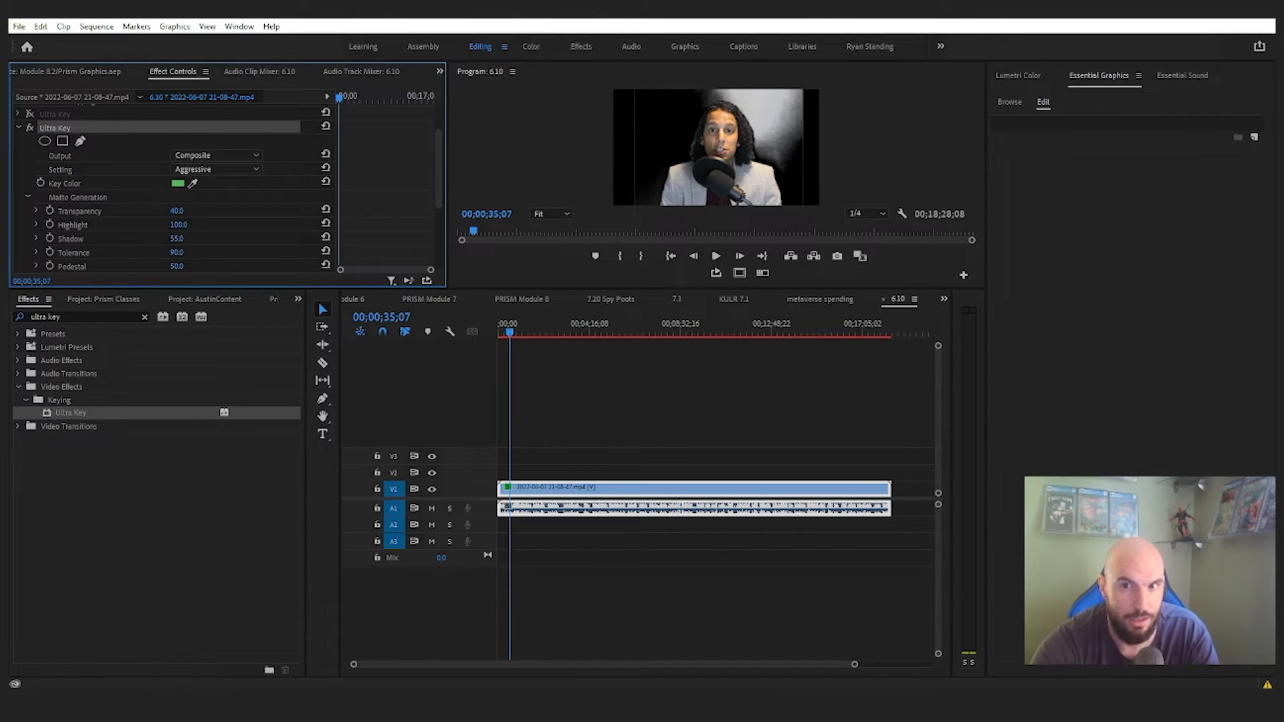
pyautogui.moveTo(178, 225); pyautogui.dragTo(189, 226)
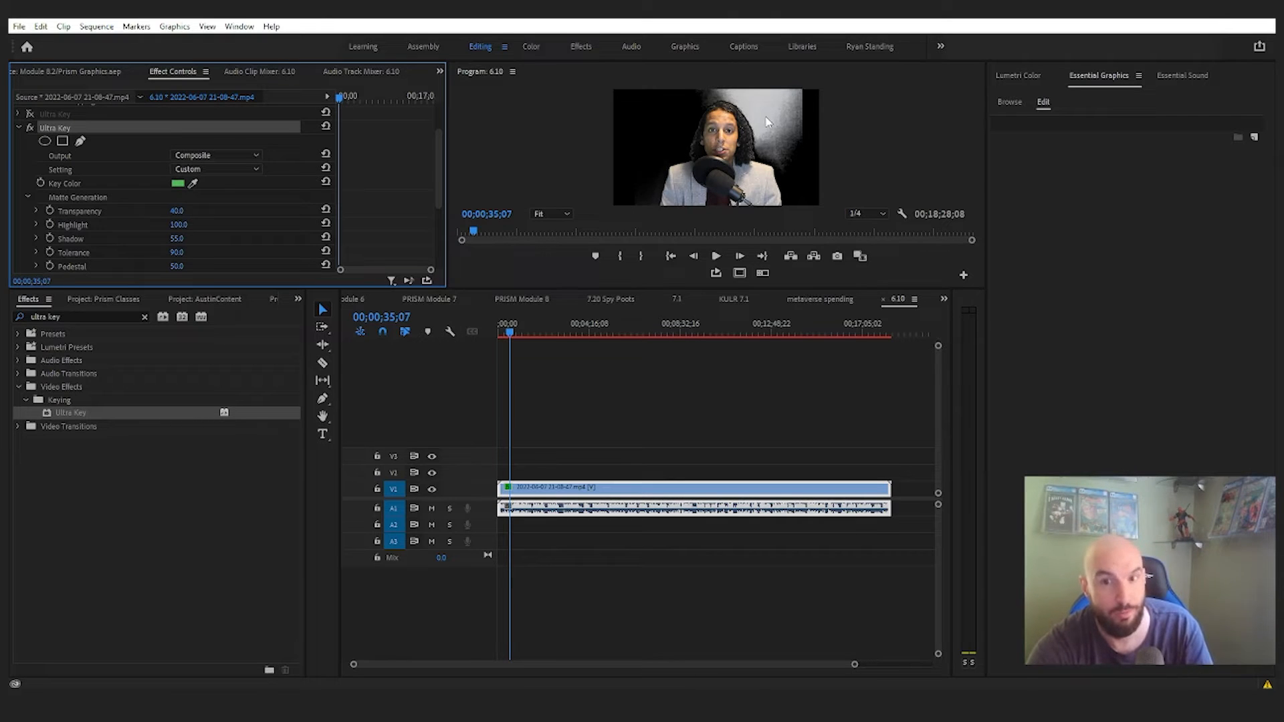
pyautogui.hotkey('ctrl', 'z')
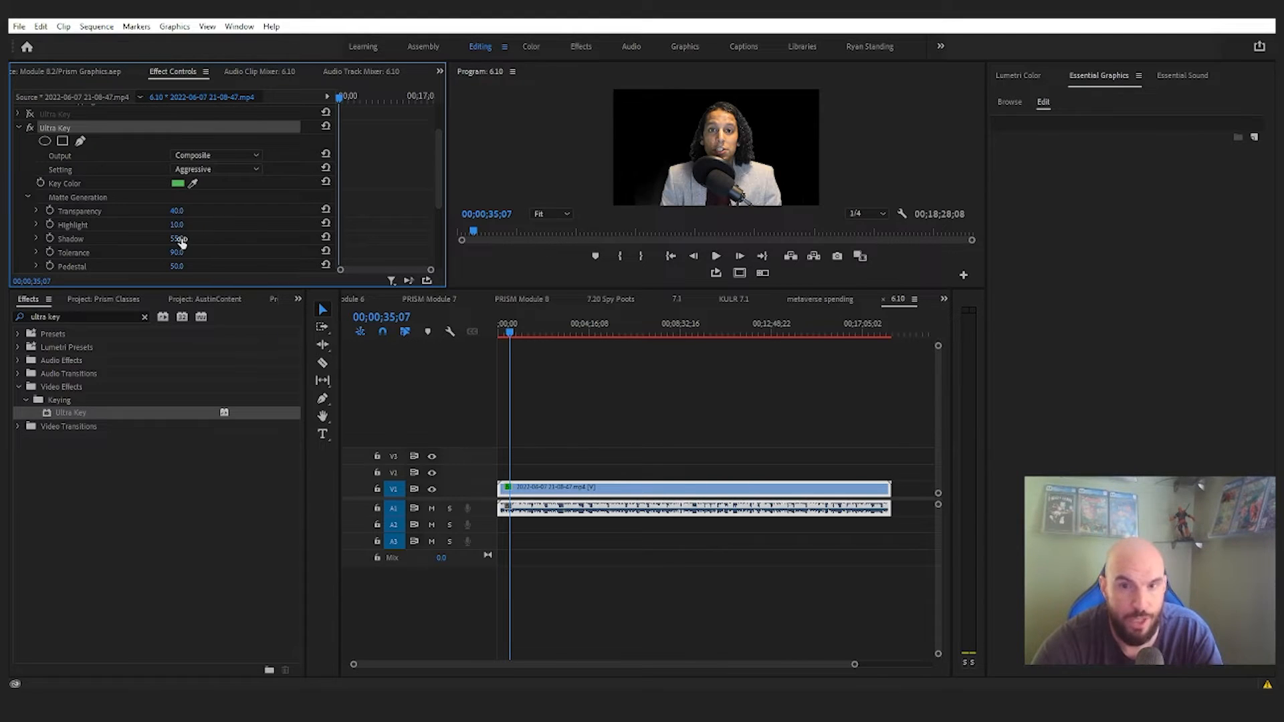
pyautogui.moveTo(176, 238); pyautogui.dragTo(220, 238)
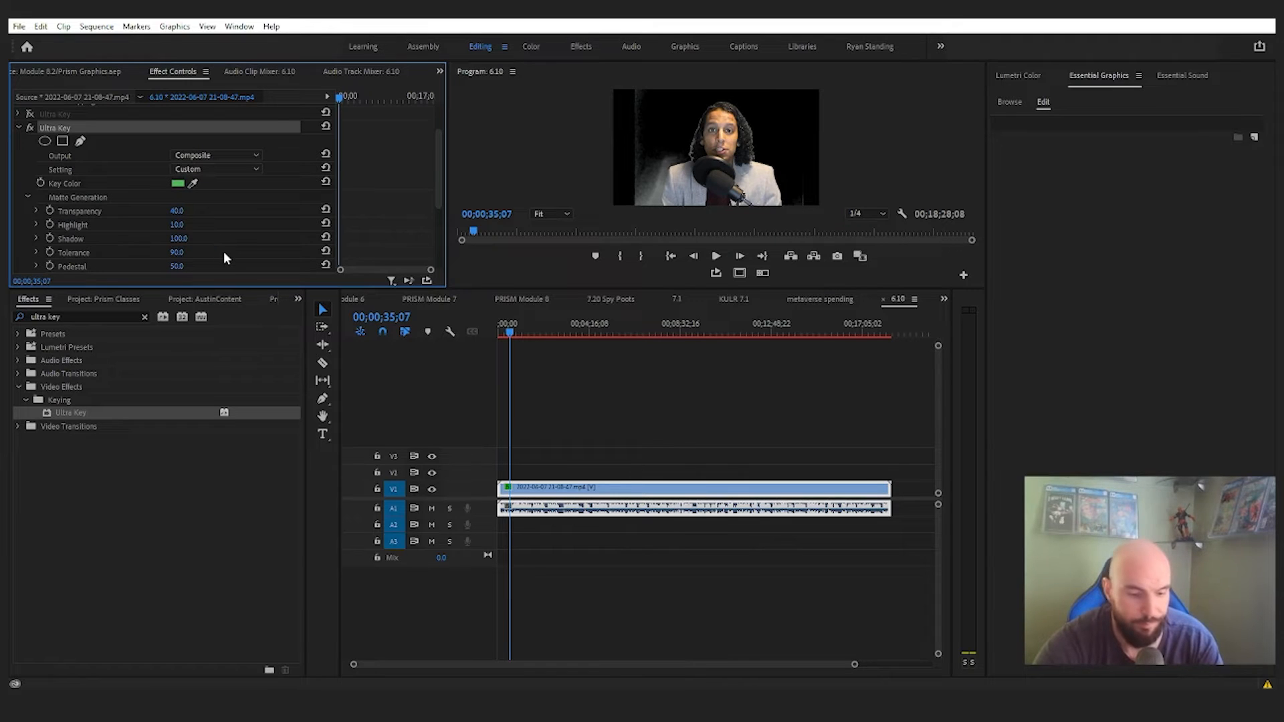
pyautogui.hotkey('ctrl', 'z')
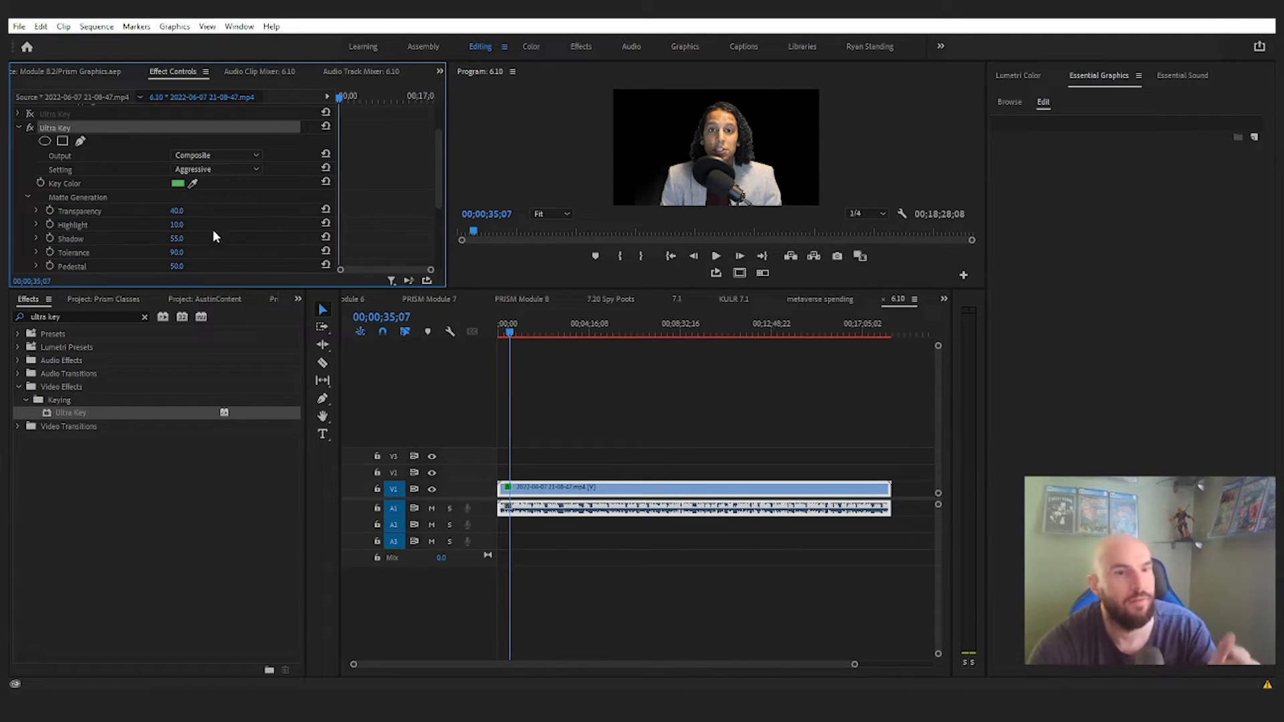
# Step: Set the Ultra Key's Matte Generation Tolerance to 50
pyautogui.scroll(-1, 227, 223)
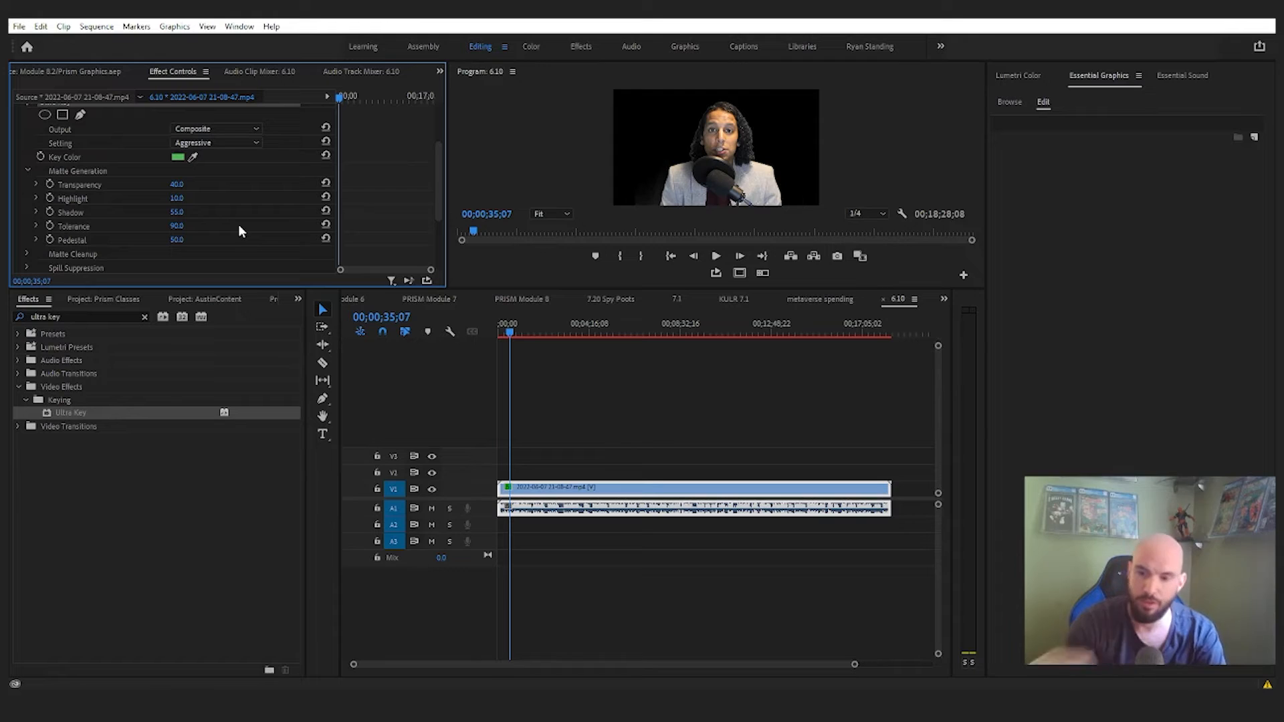
pyautogui.moveTo(176, 226)
pyautogui.mouseDown()
pyautogui.moveTo(119, 226)
pyautogui.moveTo(186, 226)
pyautogui.moveTo(119, 226)
pyautogui.moveTo(186, 226)
pyautogui.moveTo(166, 226)
pyautogui.mouseUp()
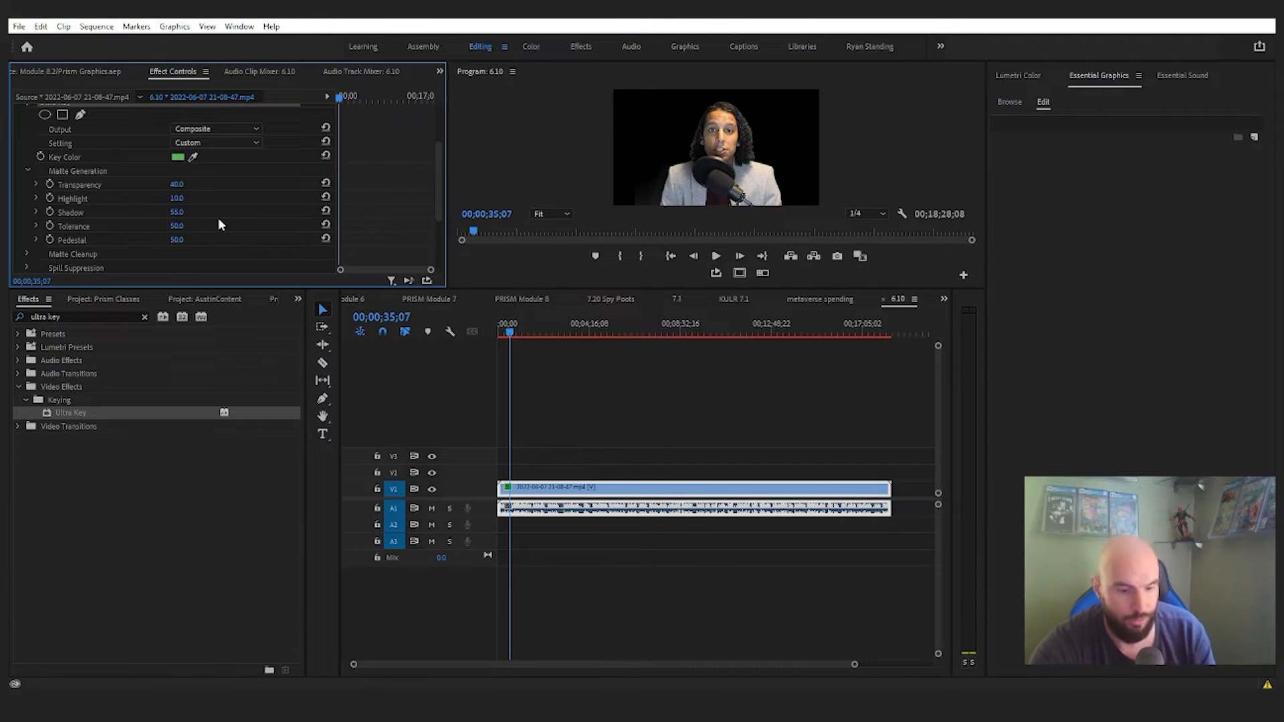
# Step: Undo the last Matte Generation Tolerance change, and try Pedestal at 0 before setting it back to 50
pyautogui.hotkey('ctrl', 'z')
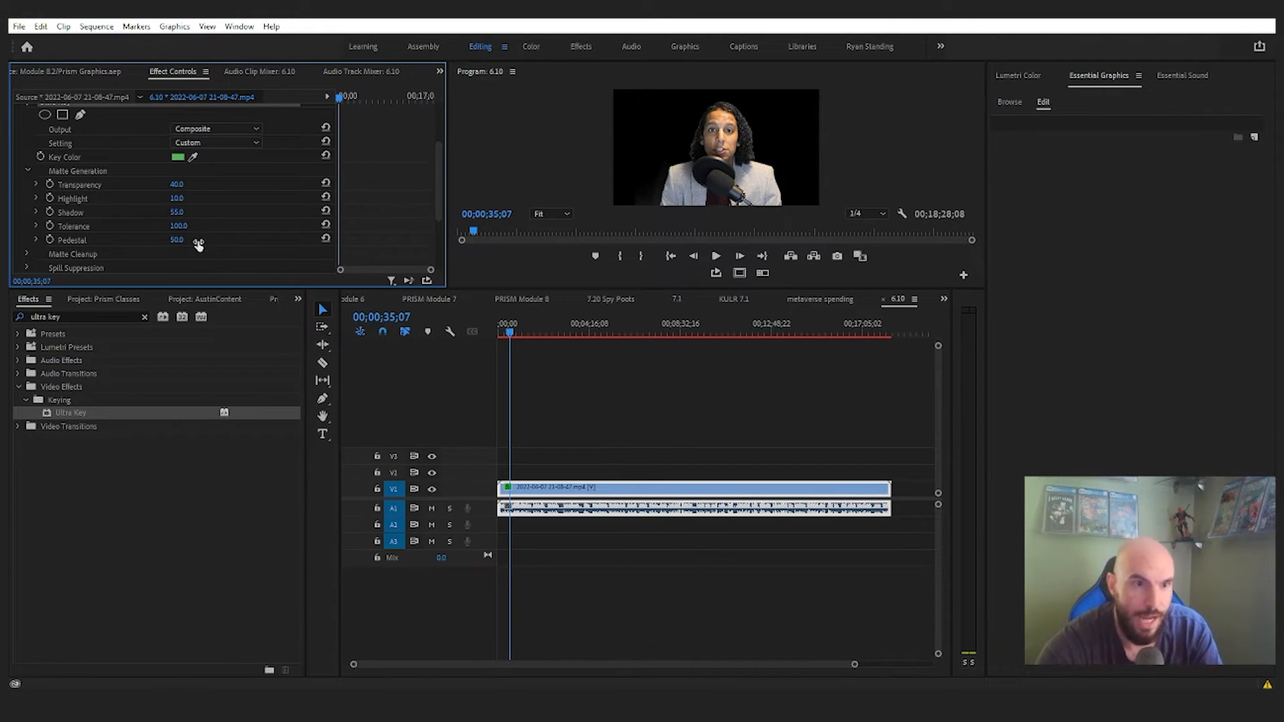
pyautogui.moveTo(176, 240); pyautogui.dragTo(143, 240)
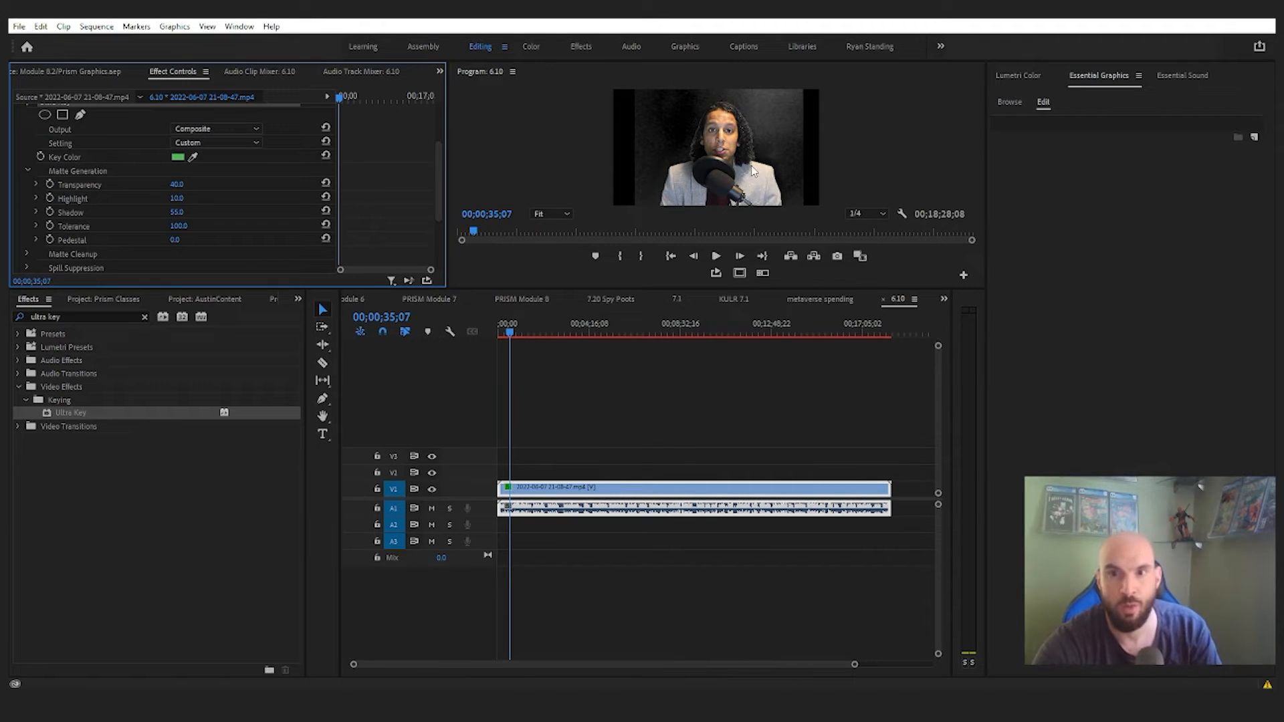
pyautogui.click(175, 239)
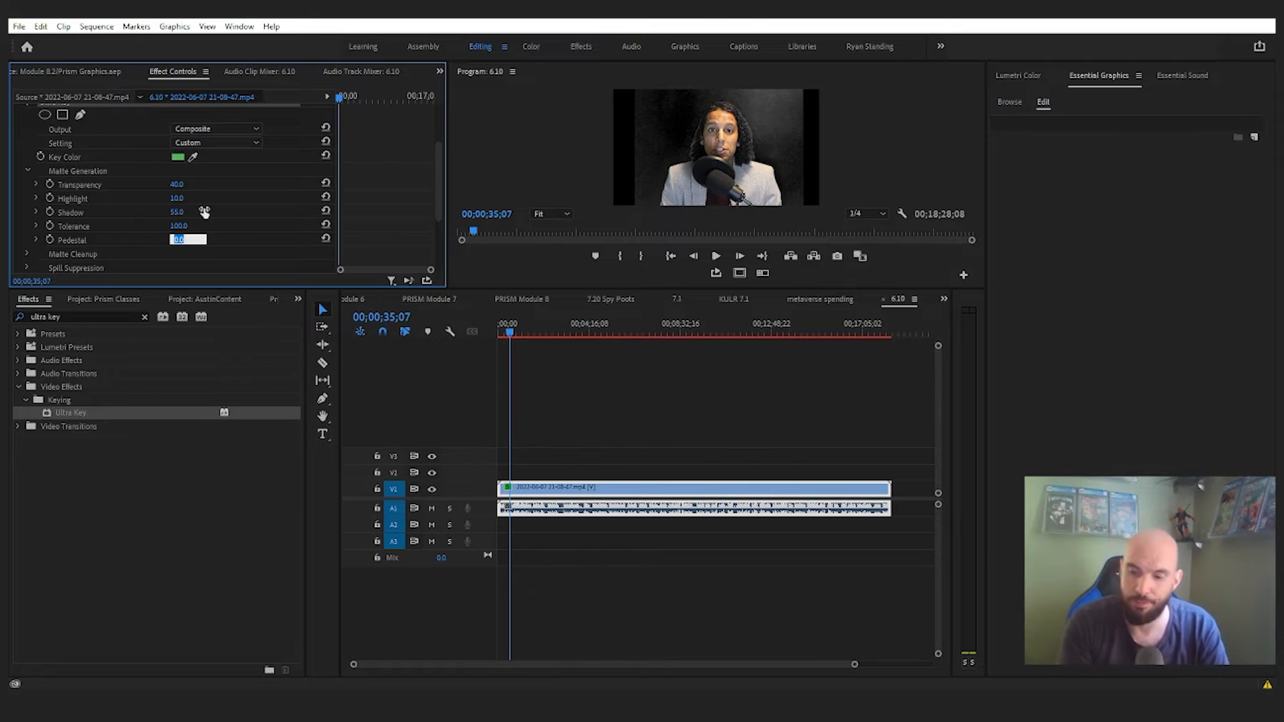
pyautogui.write('50')
pyautogui.press('Return')
pyautogui.press('`')
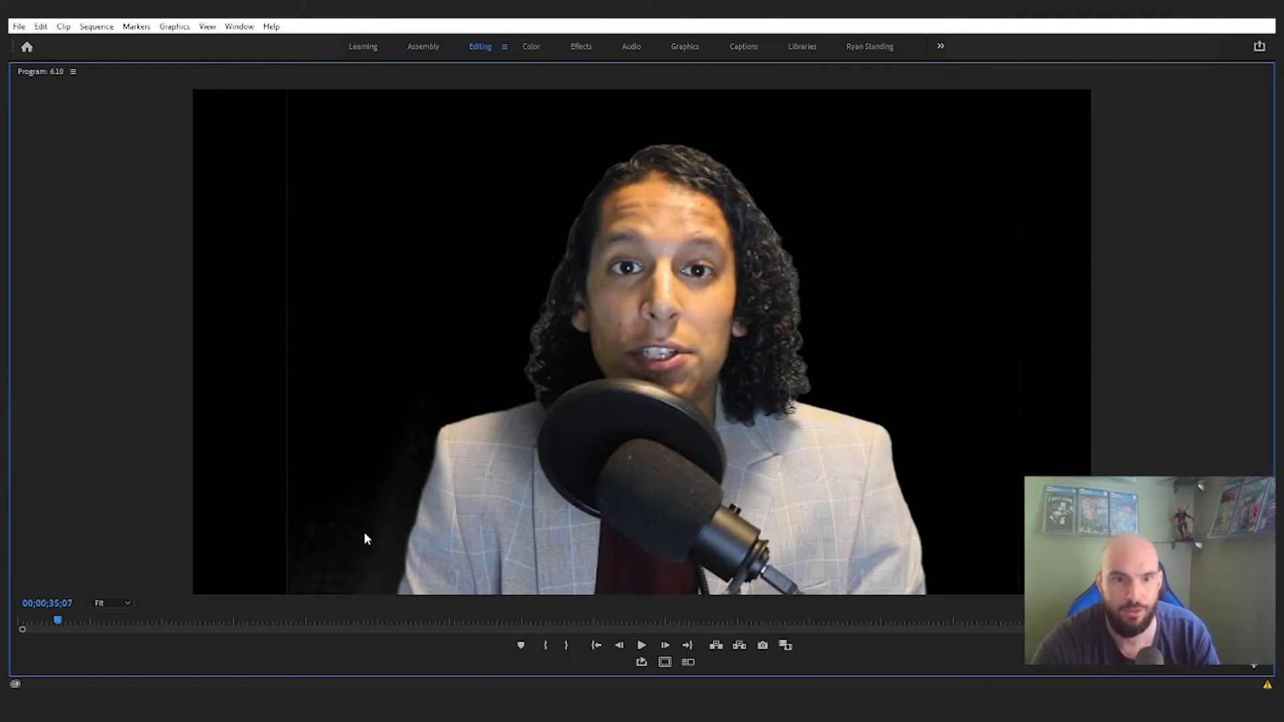
pyautogui.press('`')
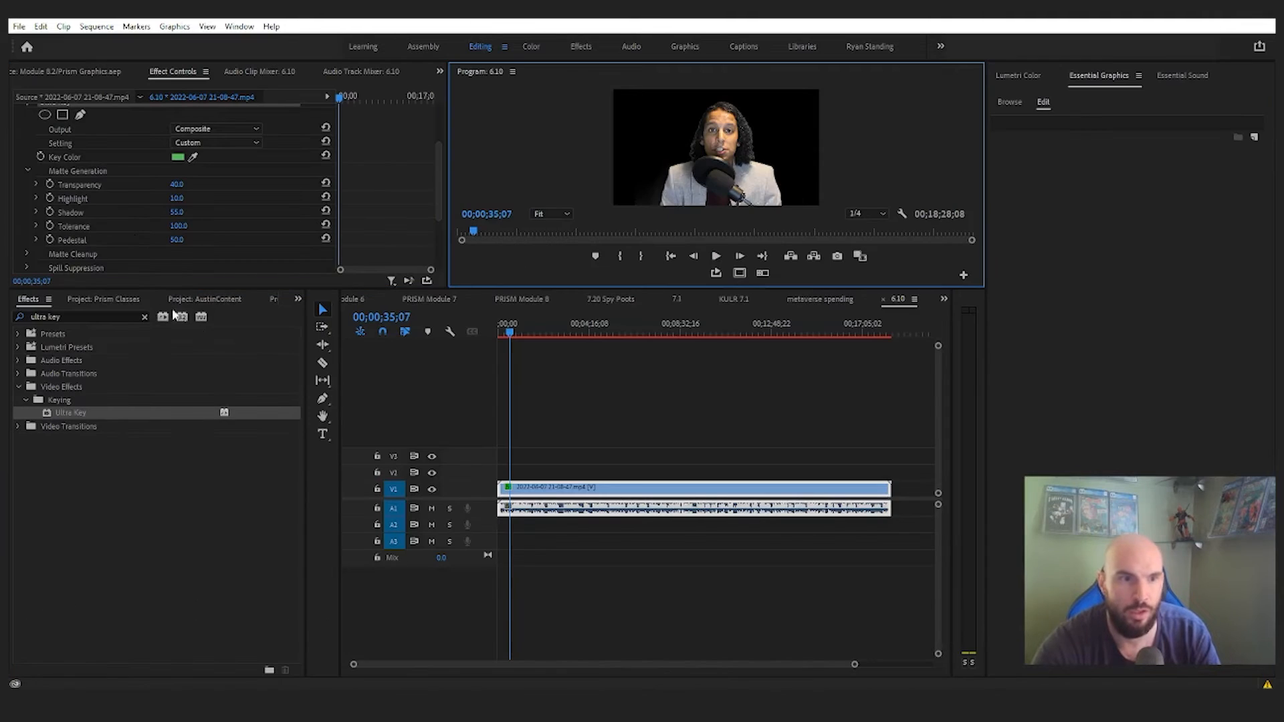
# Step: Set the Matte Generation Pedestal to 100 and check the keyed picture in an enlarged program view
pyautogui.click(177, 240)
pyautogui.moveTo(176, 240); pyautogui.dragTo(214, 240)
pyautogui.press('`')
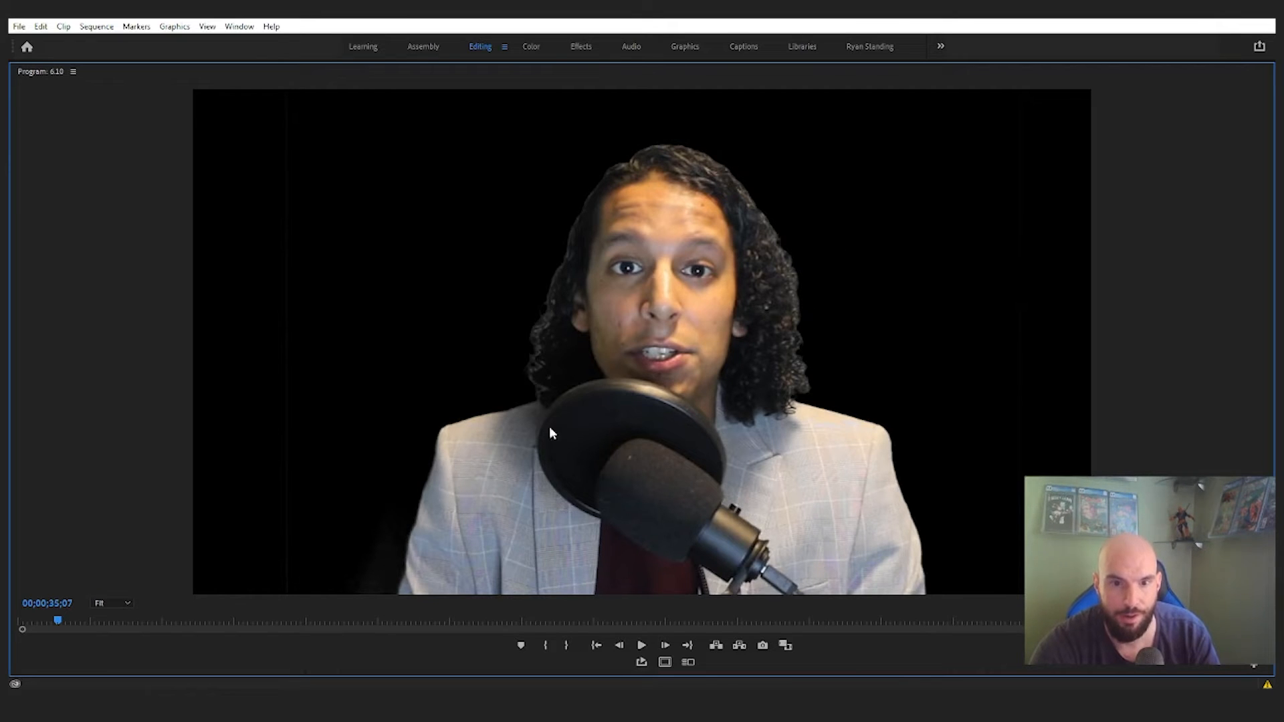
pyautogui.press('`')
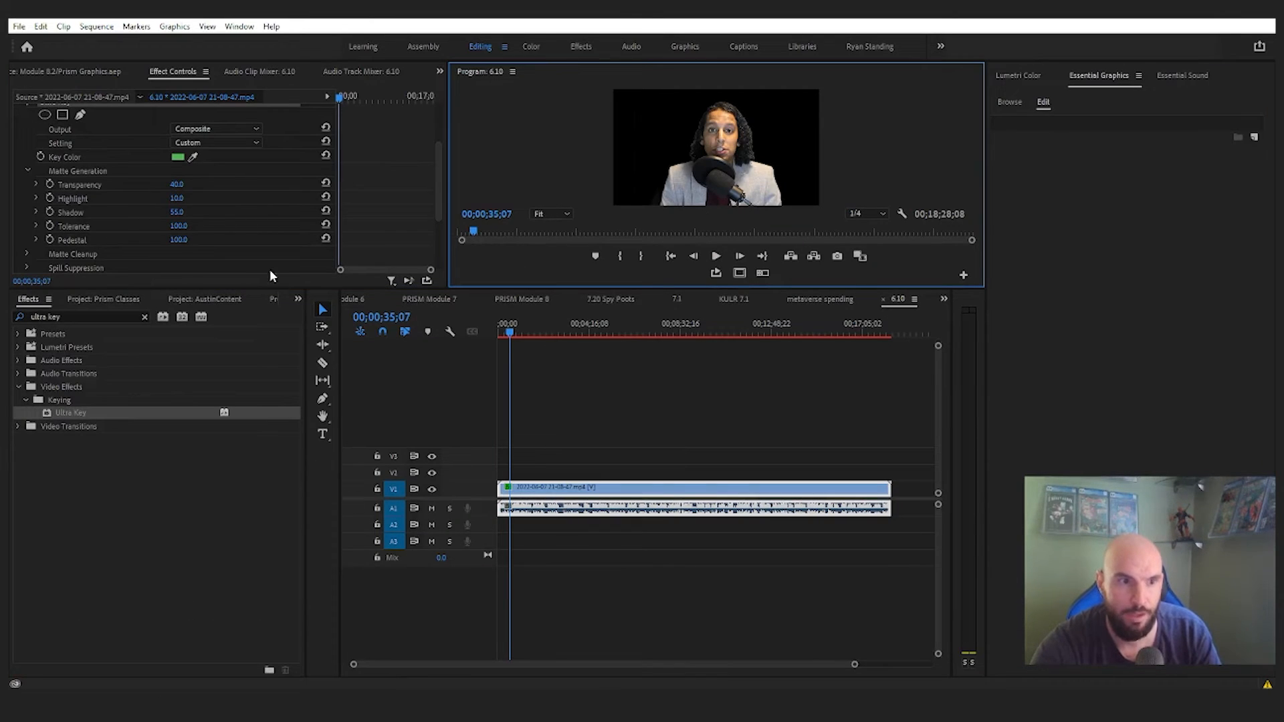
# Step: Collapse the Ultra Key's Matte Generation settings and expand its Matte Cleanup settings
pyautogui.click(23, 167)
pyautogui.click(27, 170)
pyautogui.click(27, 183)
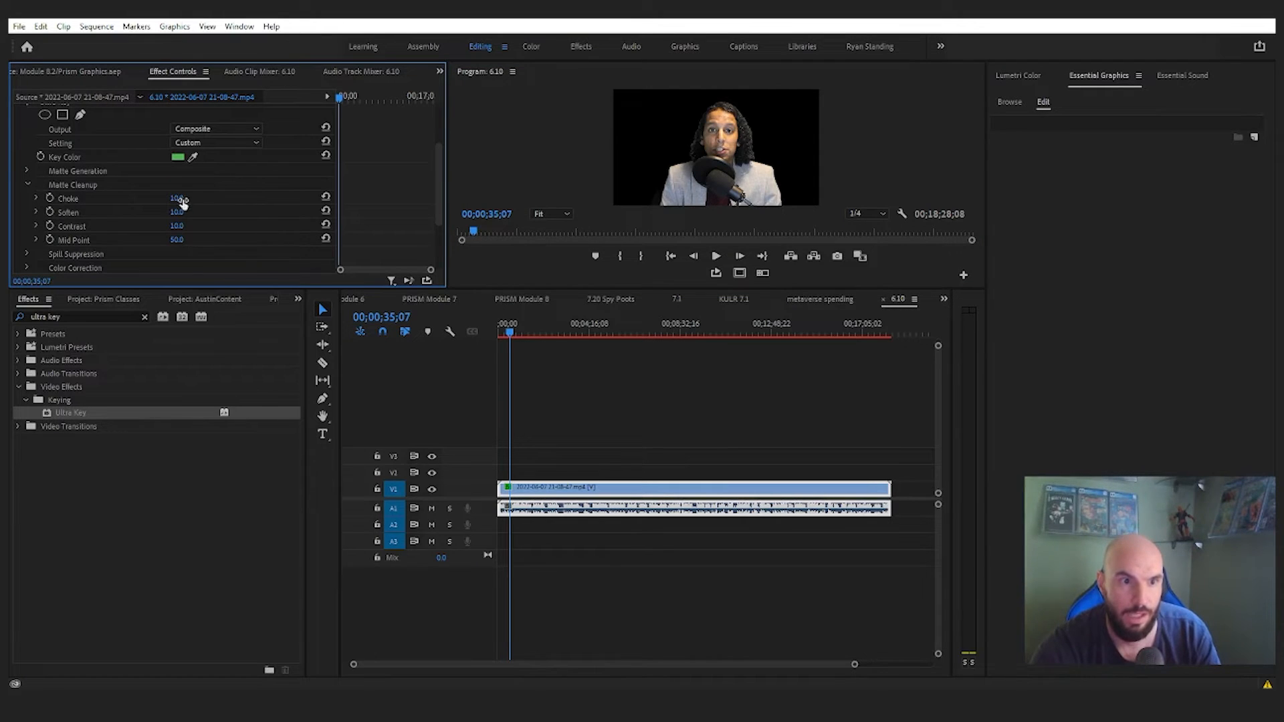
# Step: Try Matte Cleanup Choke at 100 and play the keyed clip in an enlarged program view
pyautogui.moveTo(176, 199); pyautogui.dragTo(237, 198)
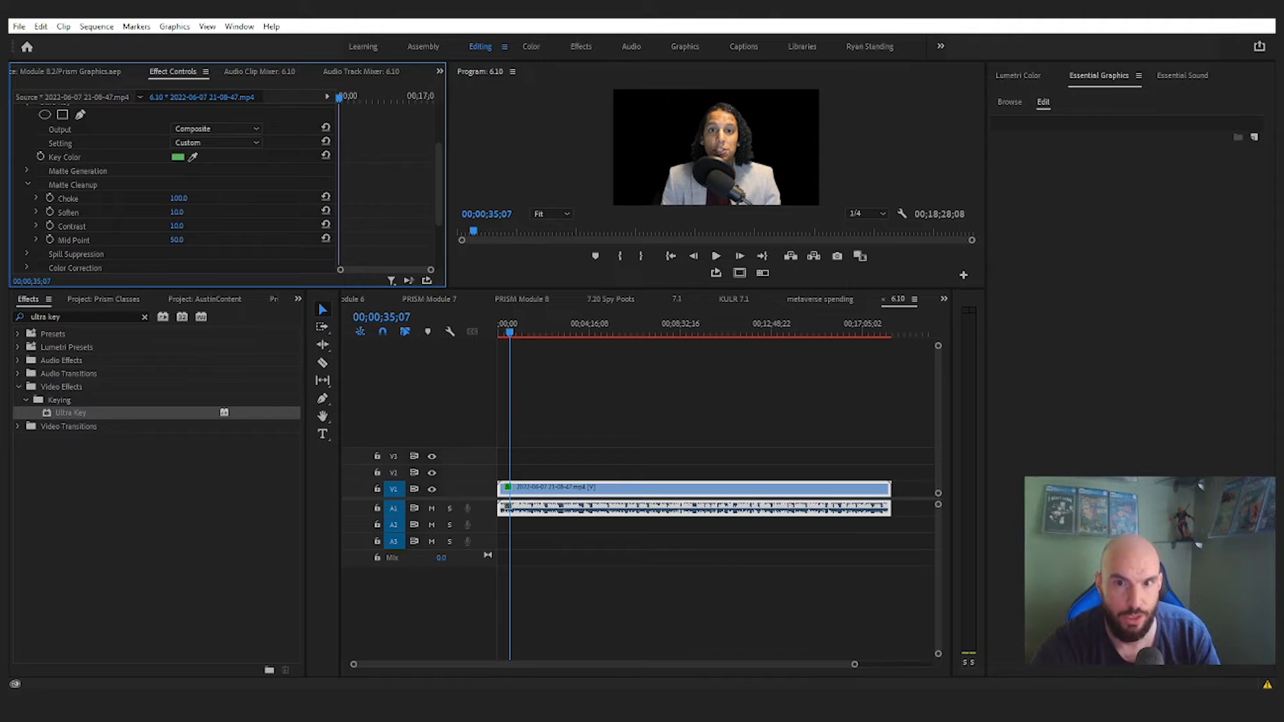
pyautogui.press('`')
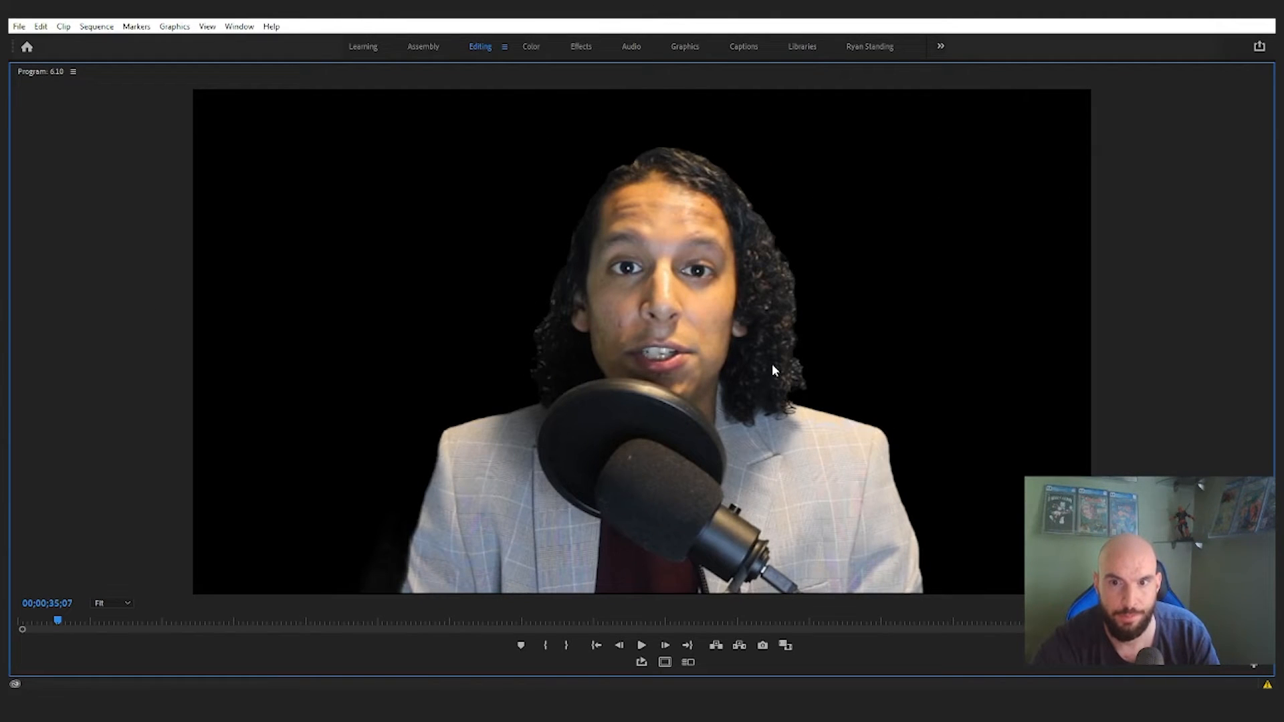
pyautogui.press('space')
pyautogui.press('space')
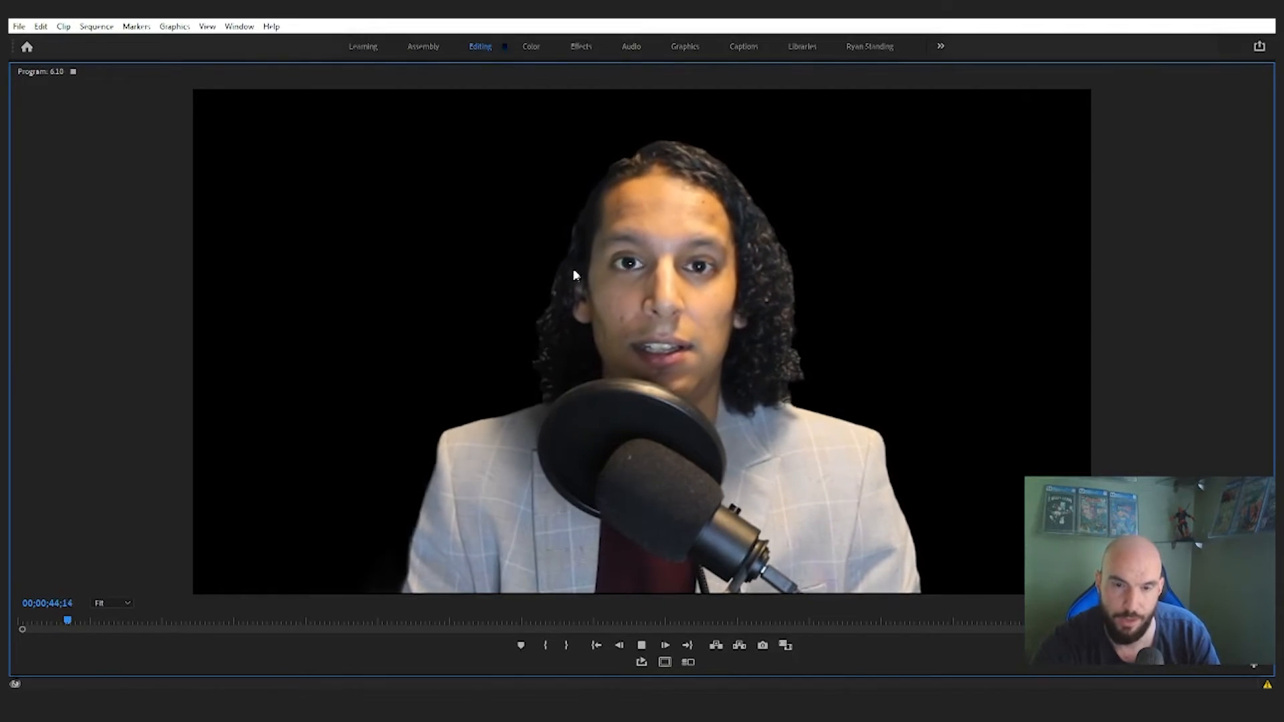
pyautogui.press('space')
pyautogui.press('`')
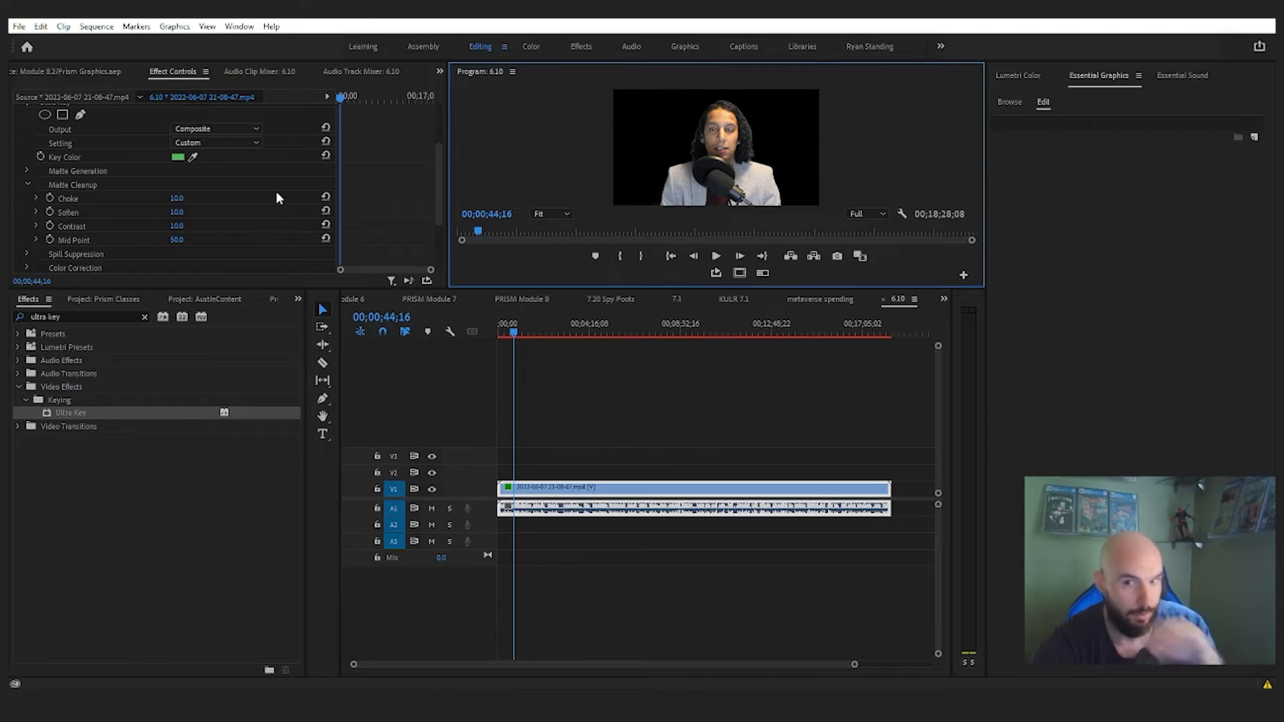
# Step: Try Matte Cleanup Choke at 46 during enlarged playback of the clip, and set it back to 10
pyautogui.click(180, 203)
pyautogui.moveTo(177, 199); pyautogui.dragTo(218, 199)
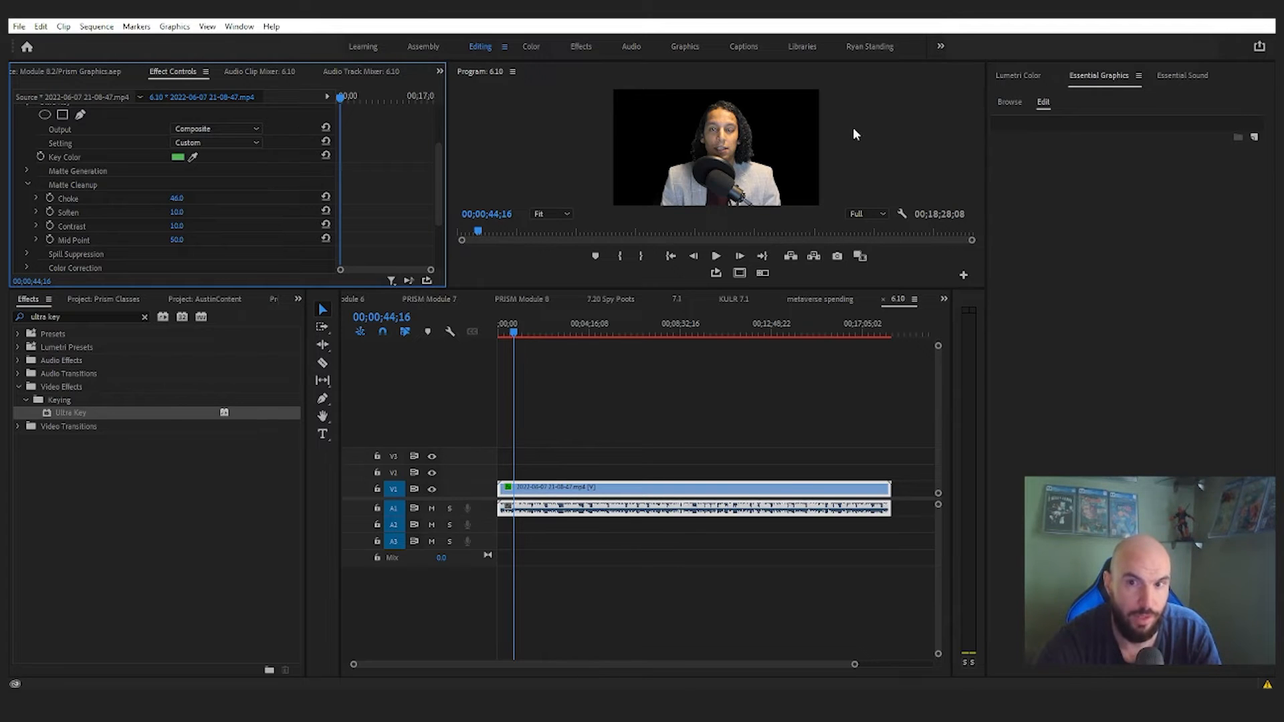
pyautogui.press('`')
pyautogui.press('space')
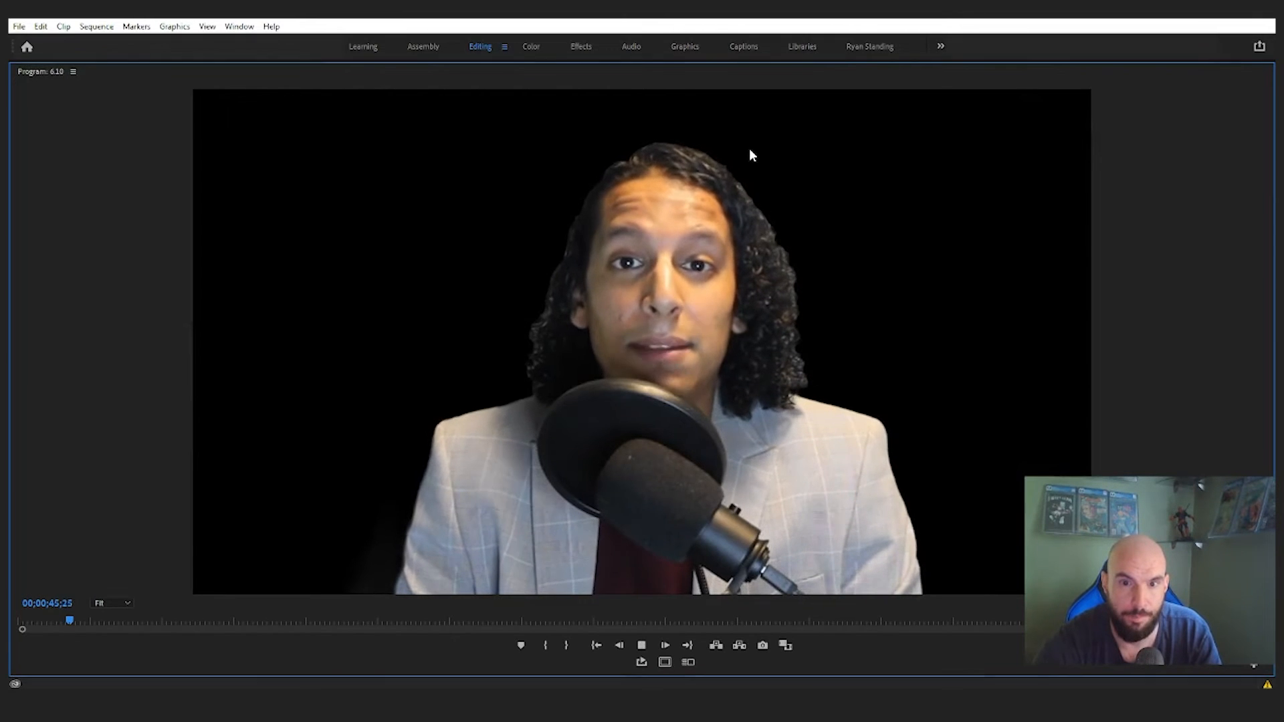
pyautogui.press('space')
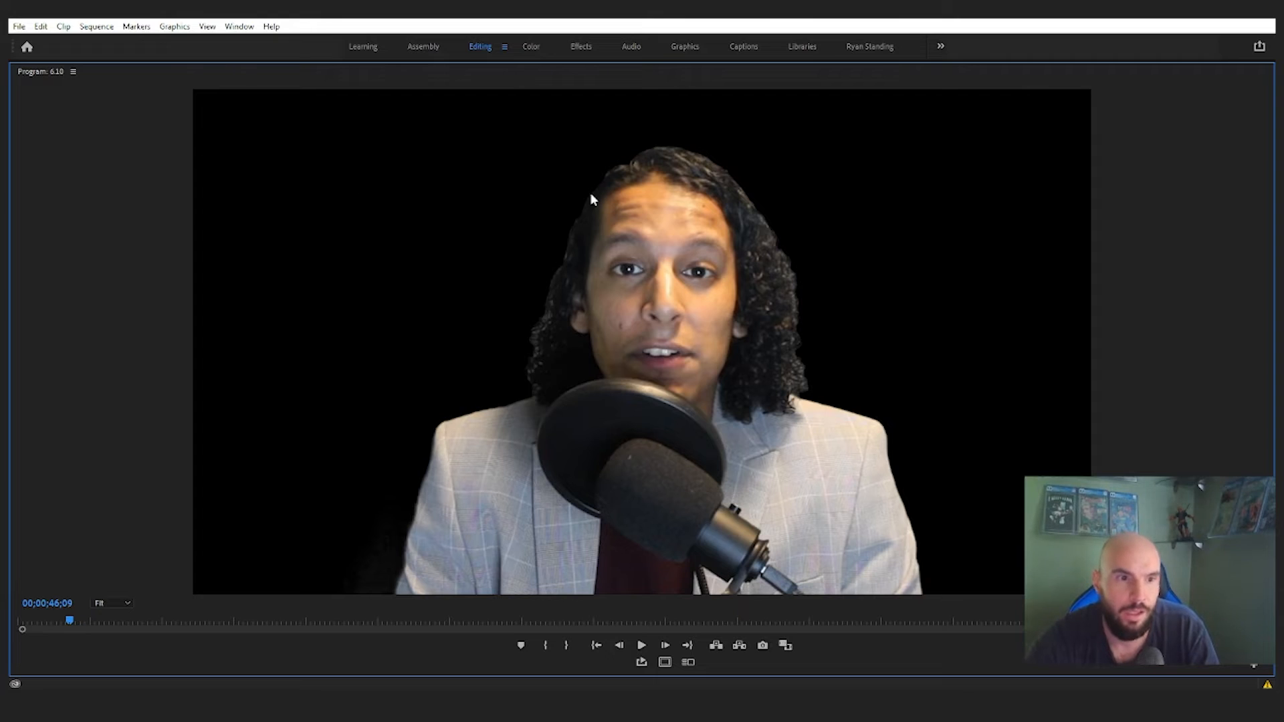
pyautogui.press('`')
pyautogui.click(187, 198)
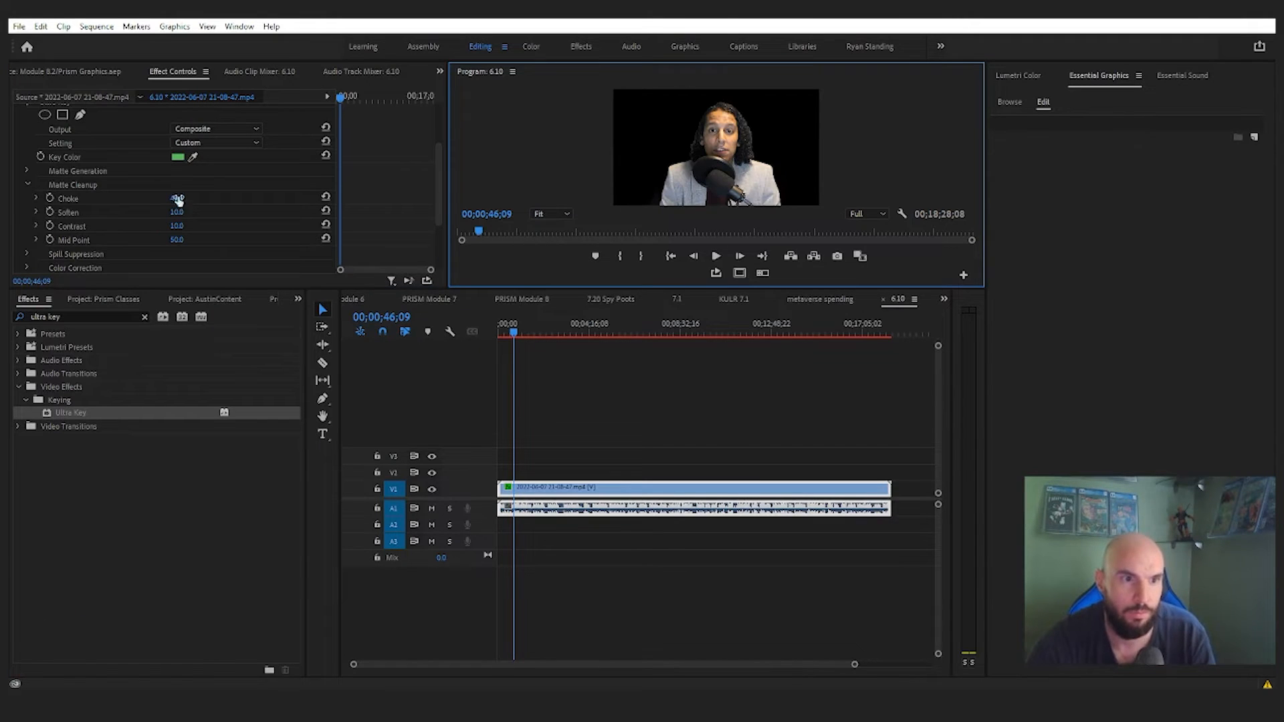
pyautogui.write('10')
pyautogui.press('Return')
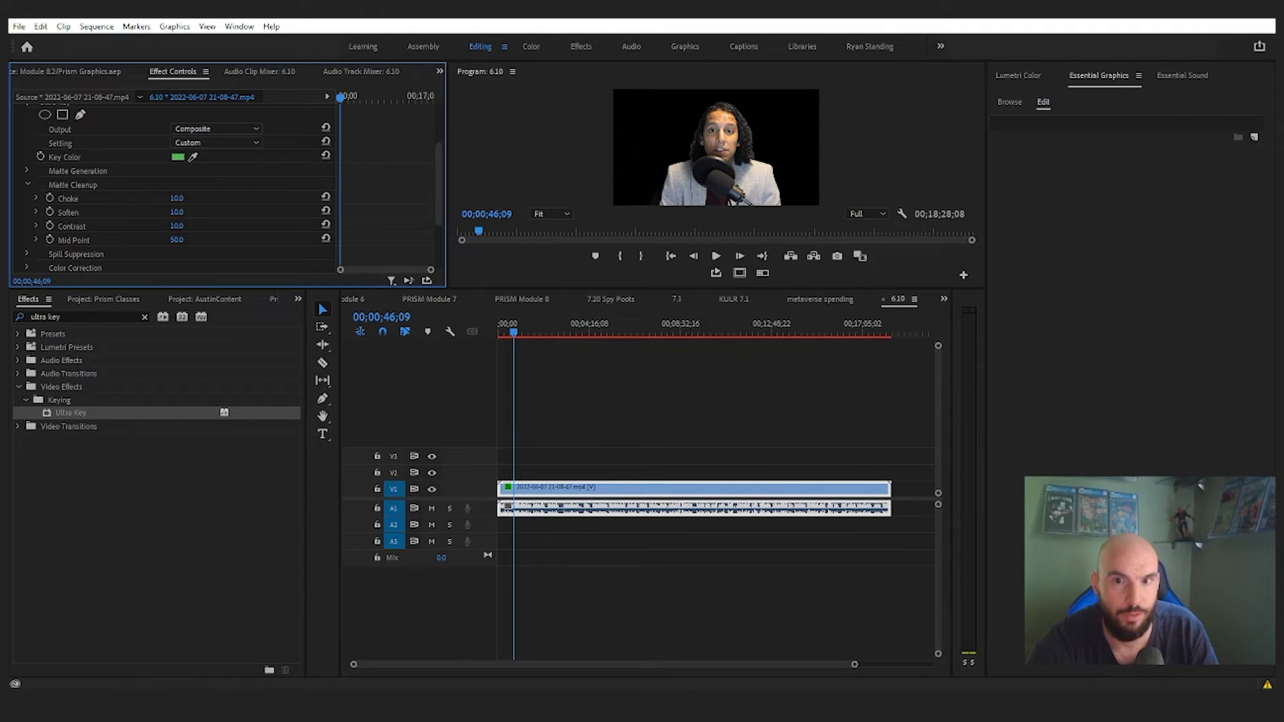
# Step: Try Matte Cleanup Soften at 100 and play the keyed clip enlarged to inspect the edges
pyautogui.moveTo(177, 212); pyautogui.dragTo(237, 212)
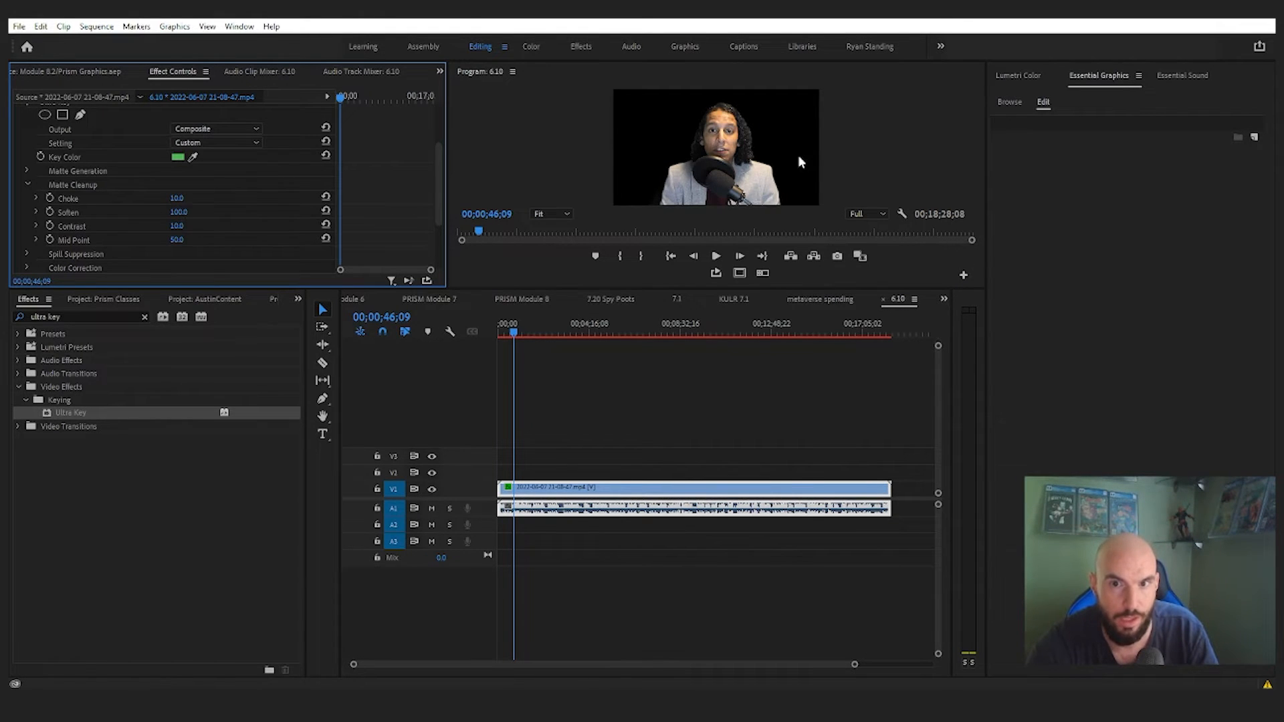
pyautogui.press('`')
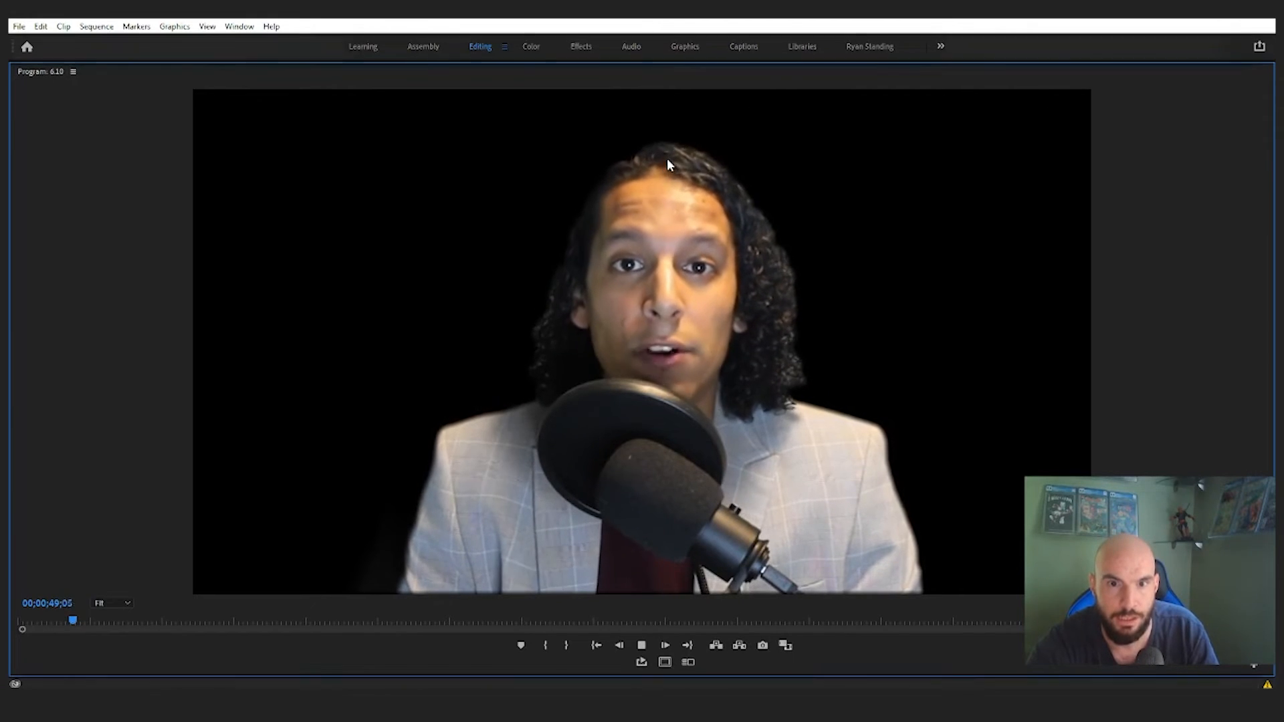
pyautogui.press('space')
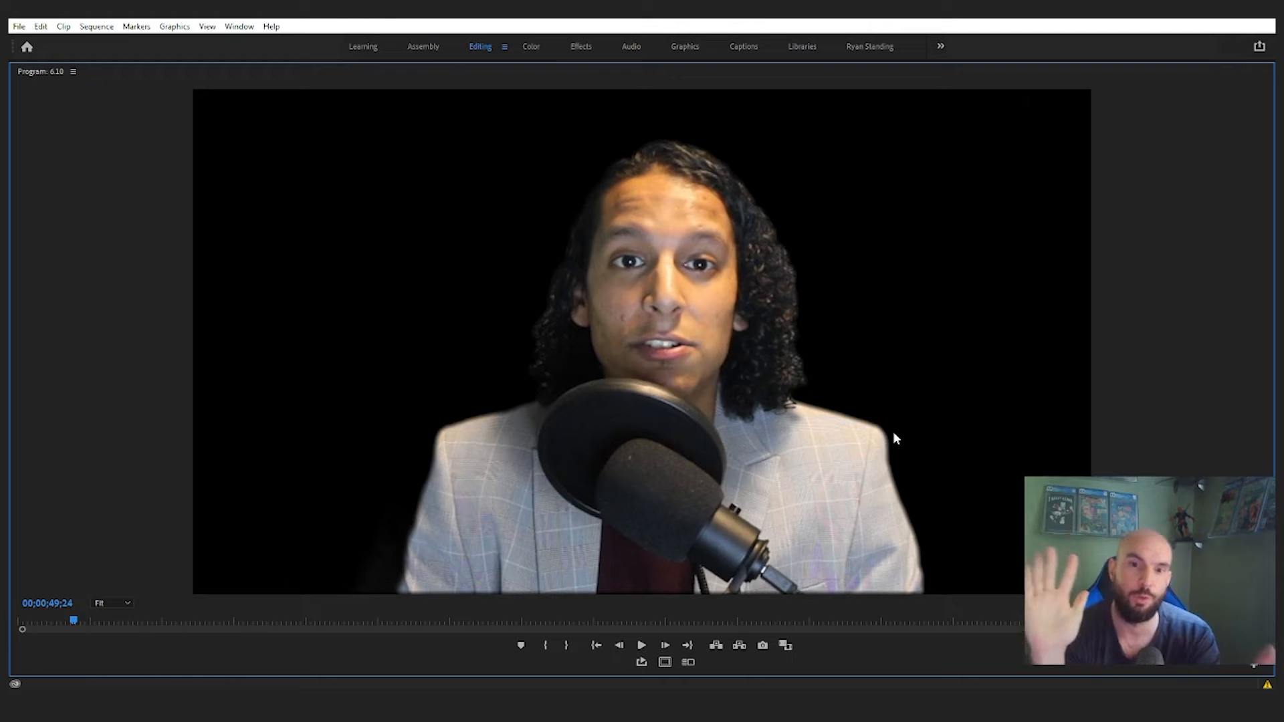
pyautogui.press('`')
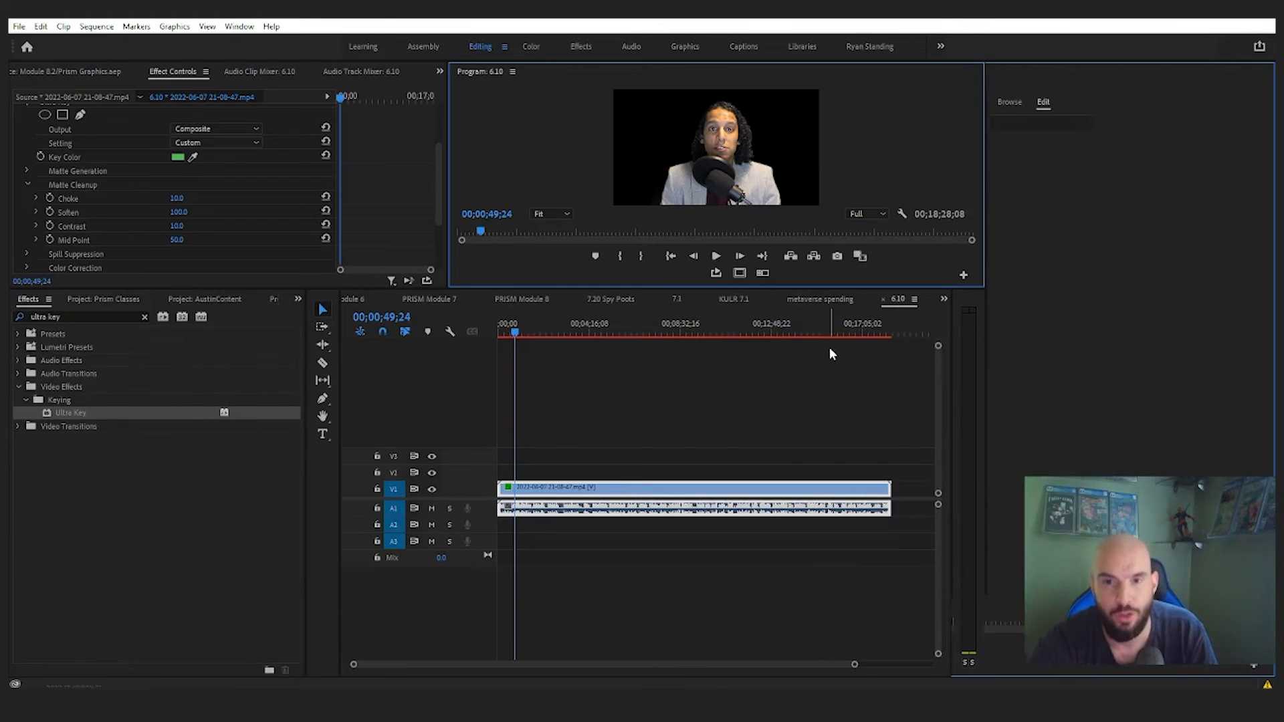
# Step: Set Matte Cleanup Soften to 60 and check the speaker's edges in an enlarged program view
pyautogui.click(187, 212)
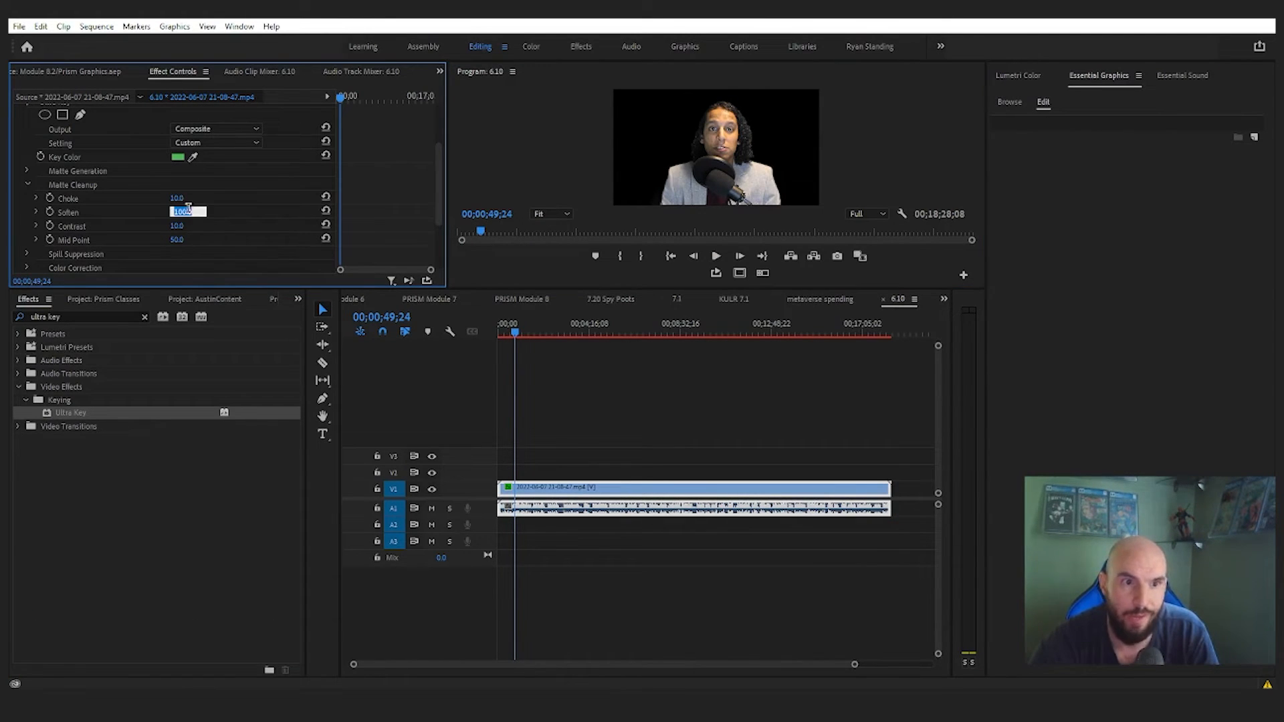
pyautogui.write('10')
pyautogui.press('Return')
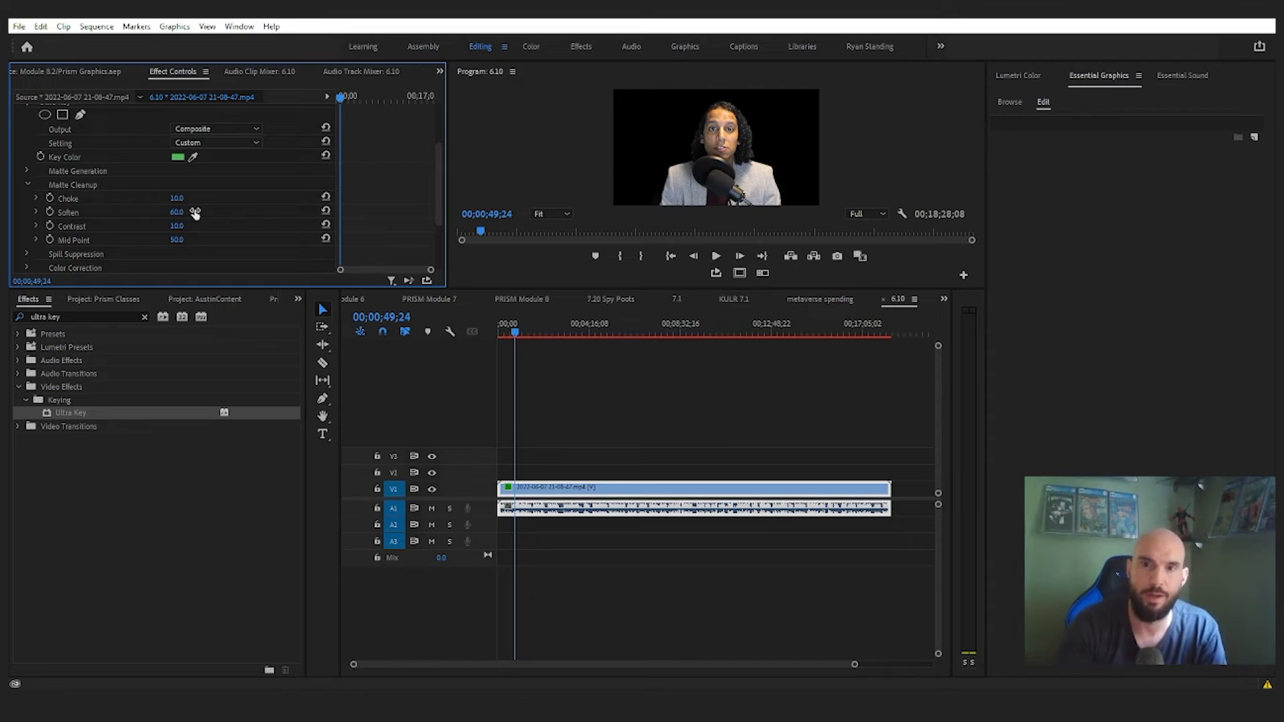
pyautogui.press('`')
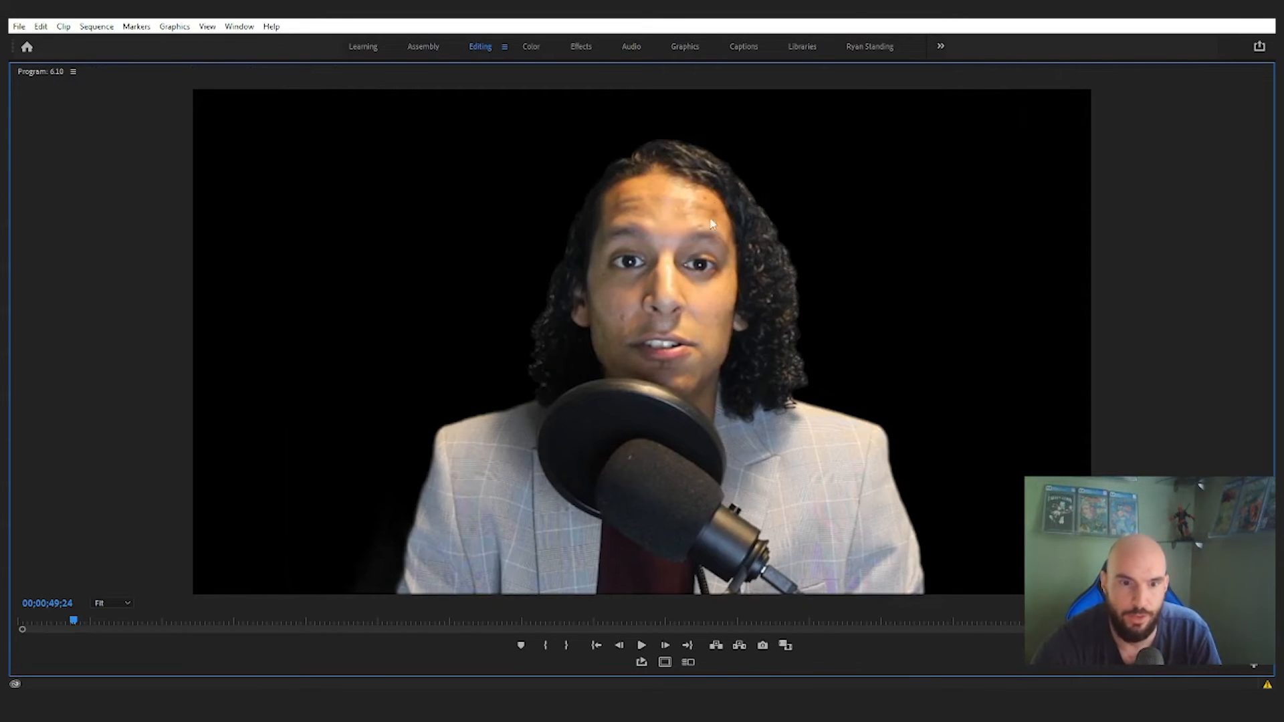
pyautogui.press('`')
# Step: Set Matte Cleanup Contrast to 100 and play the keyed clip in an enlarged program view
pyautogui.click(177, 226)
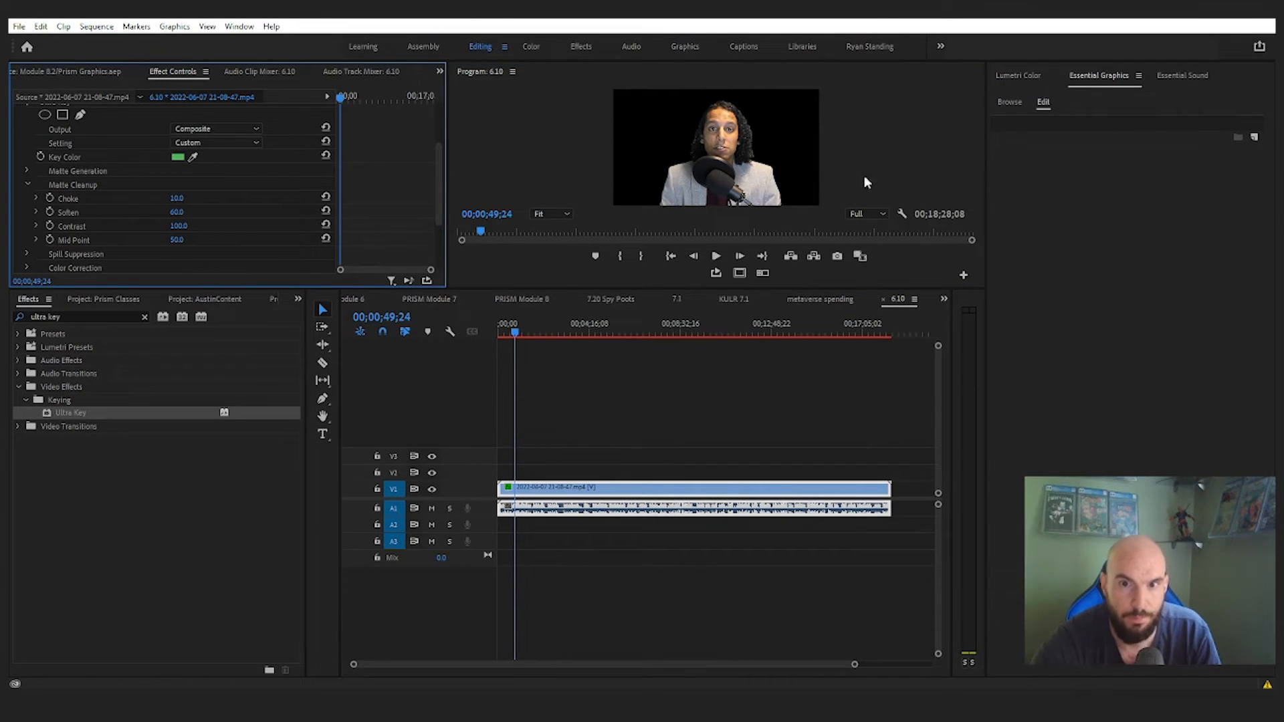
pyautogui.press('`')
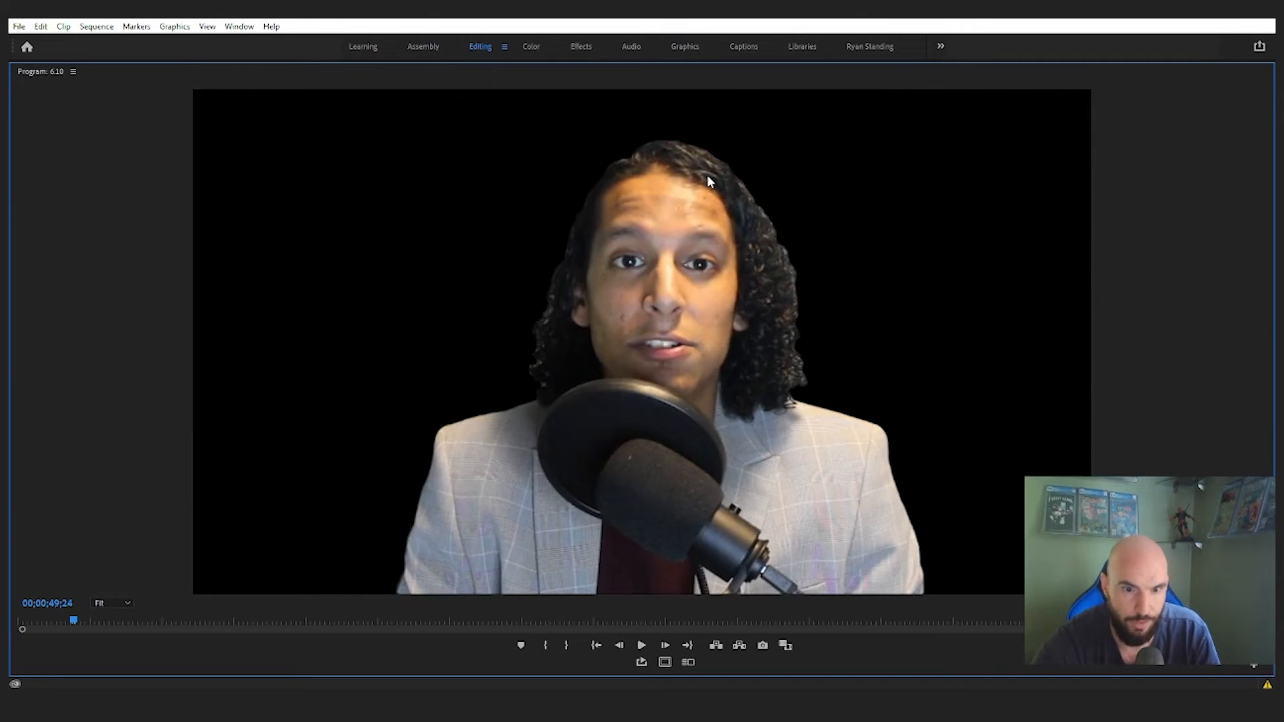
pyautogui.press('`')
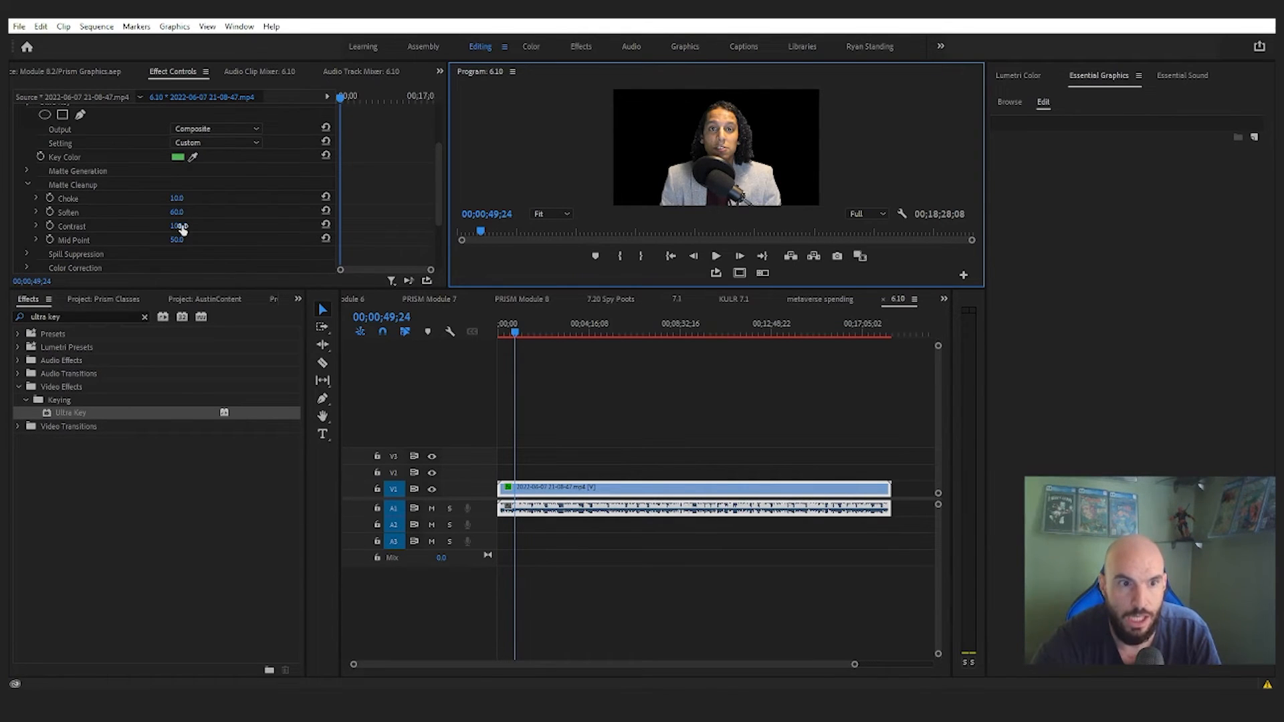
pyautogui.press('`')
pyautogui.press('space')
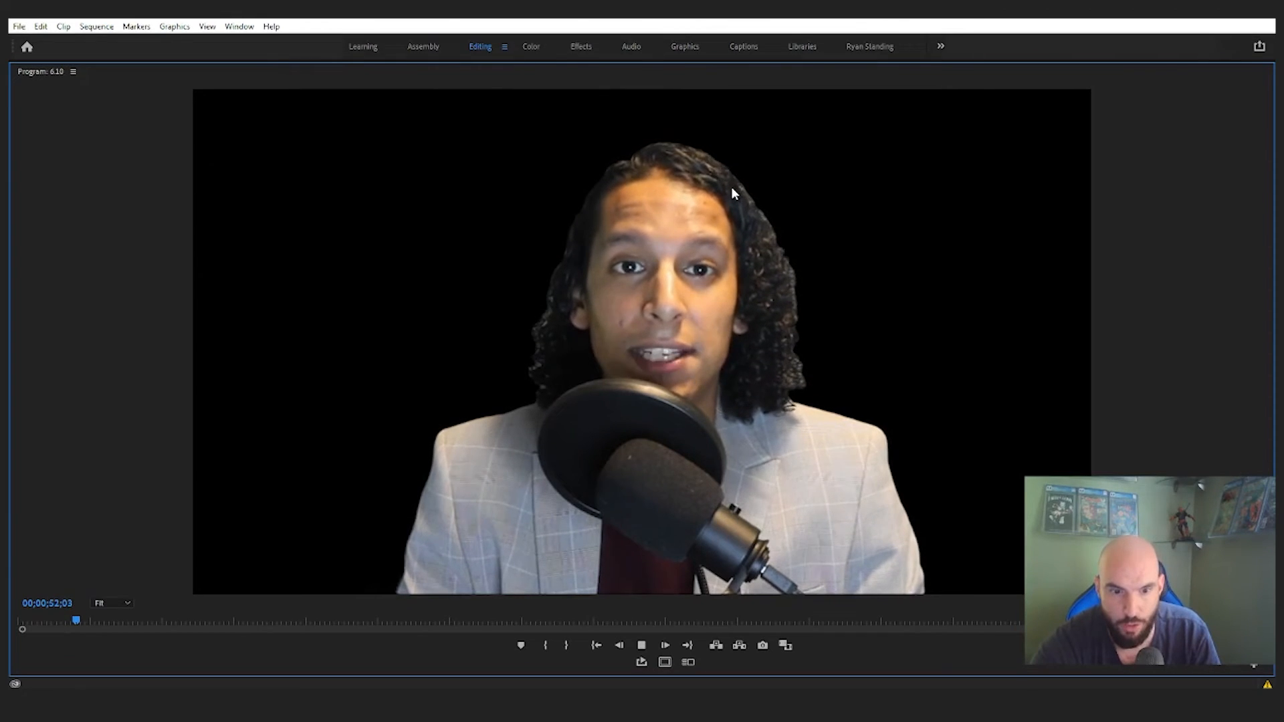
pyautogui.press('space')
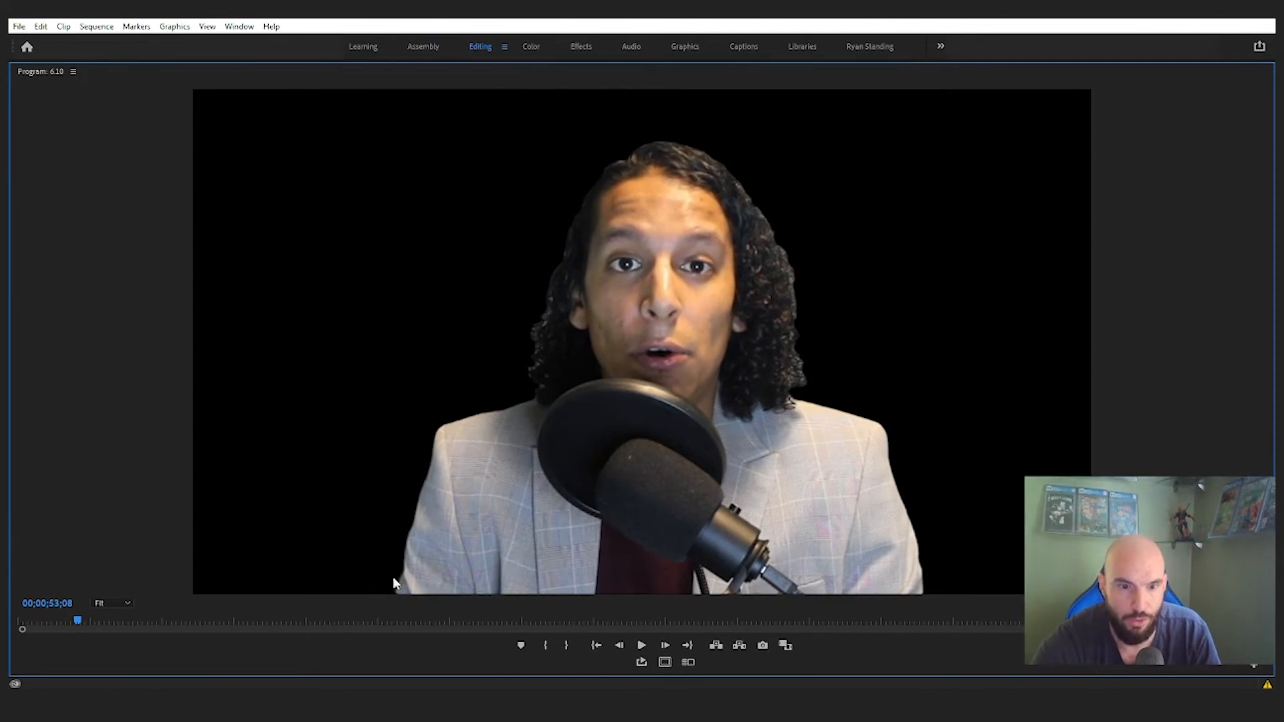
pyautogui.press('space')
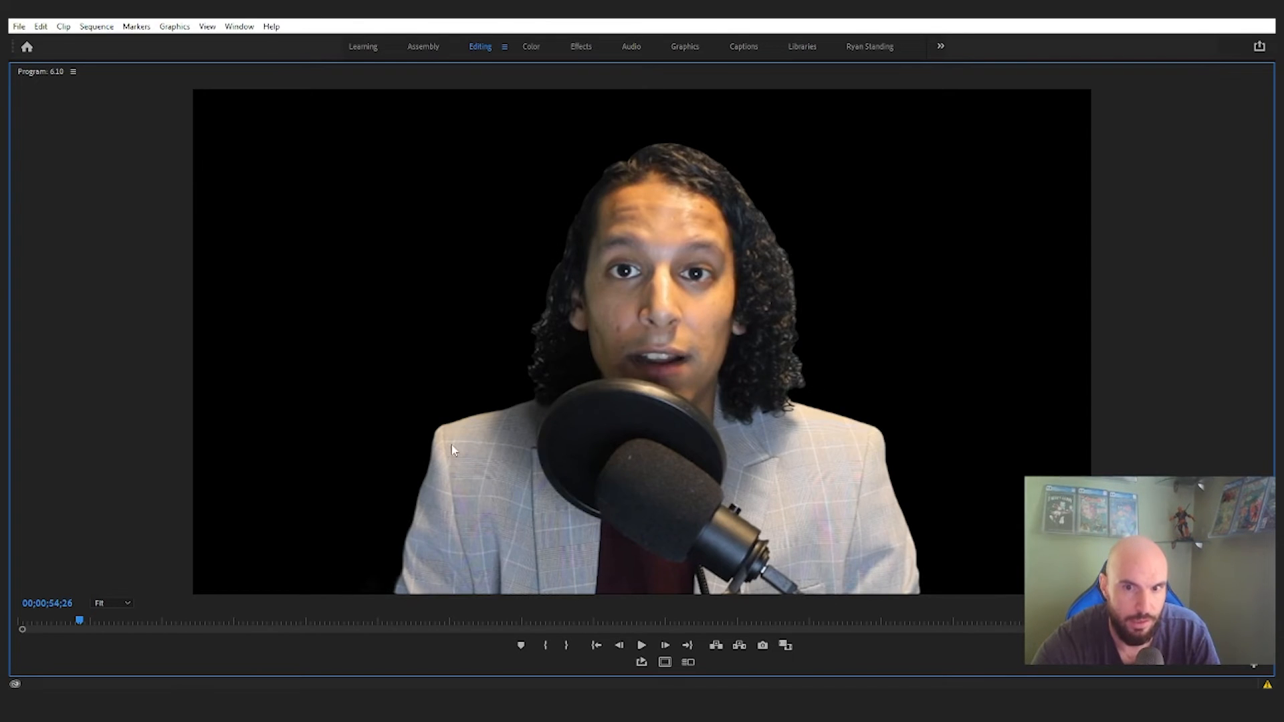
pyautogui.press('`')
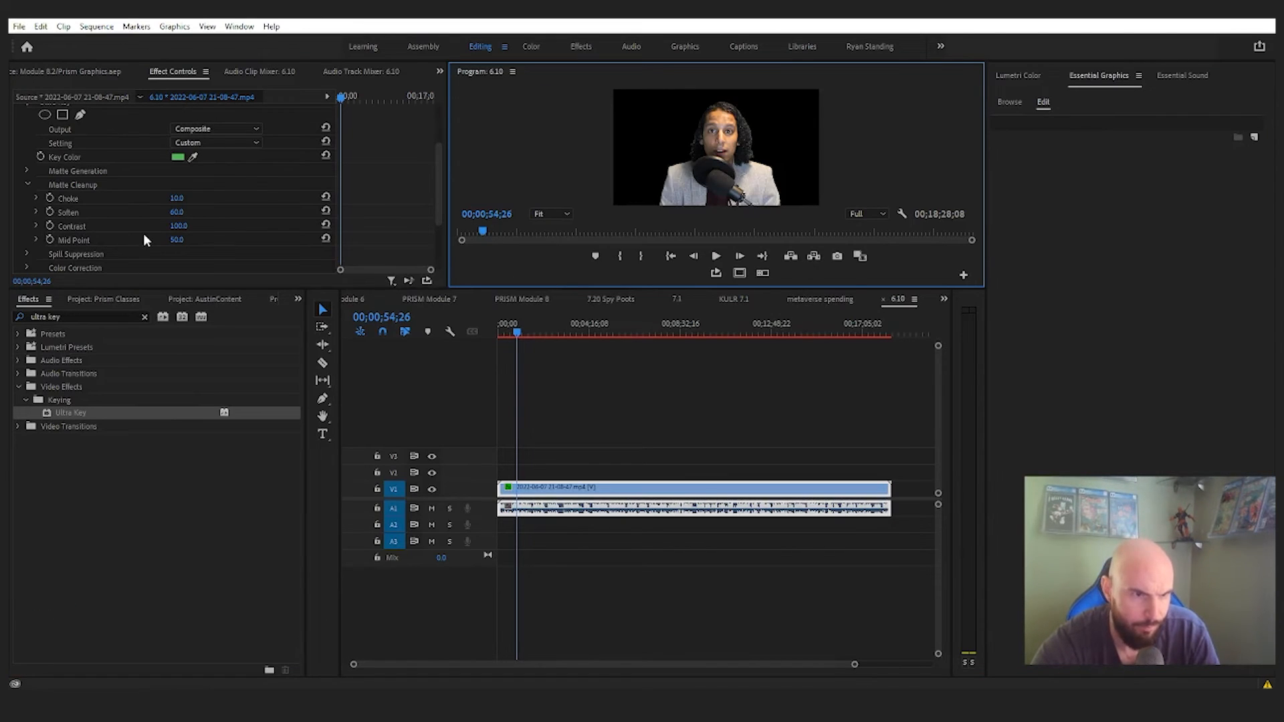
# Step: Set Matte Cleanup Mid Point to 100 and check the keyed picture enlarged
pyautogui.moveTo(173, 241); pyautogui.dragTo(221, 241)
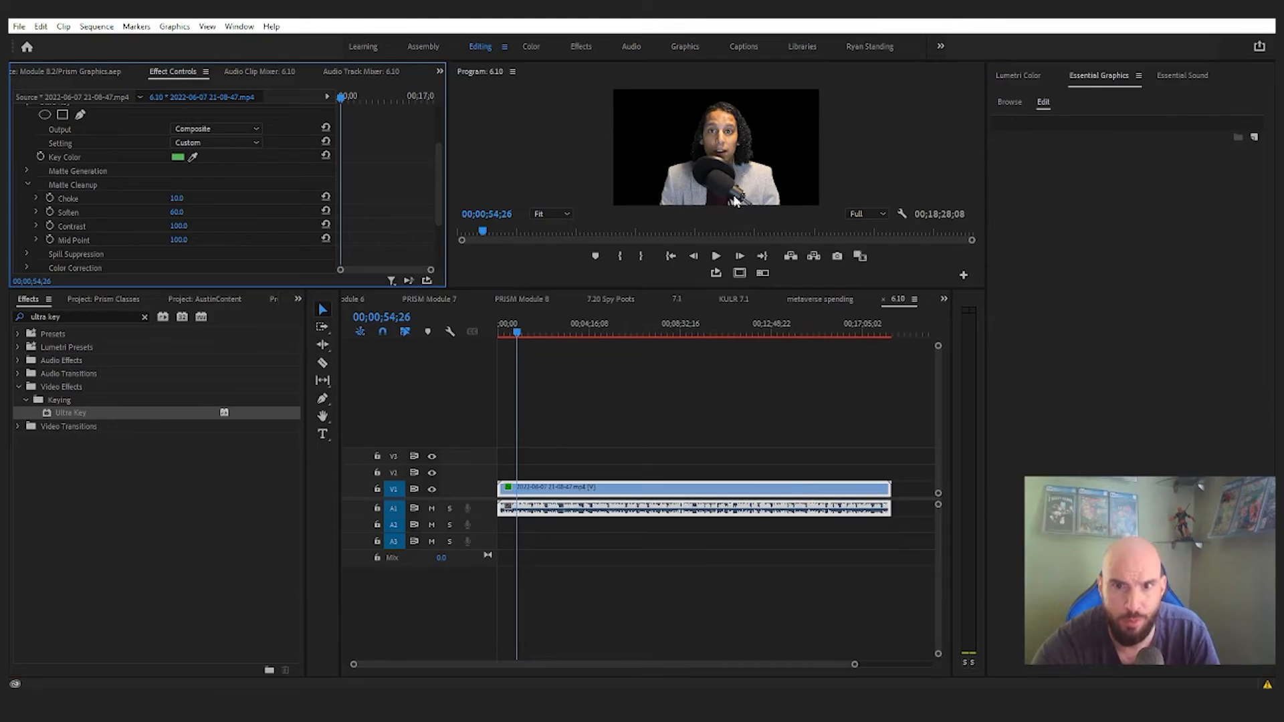
pyautogui.press('`')
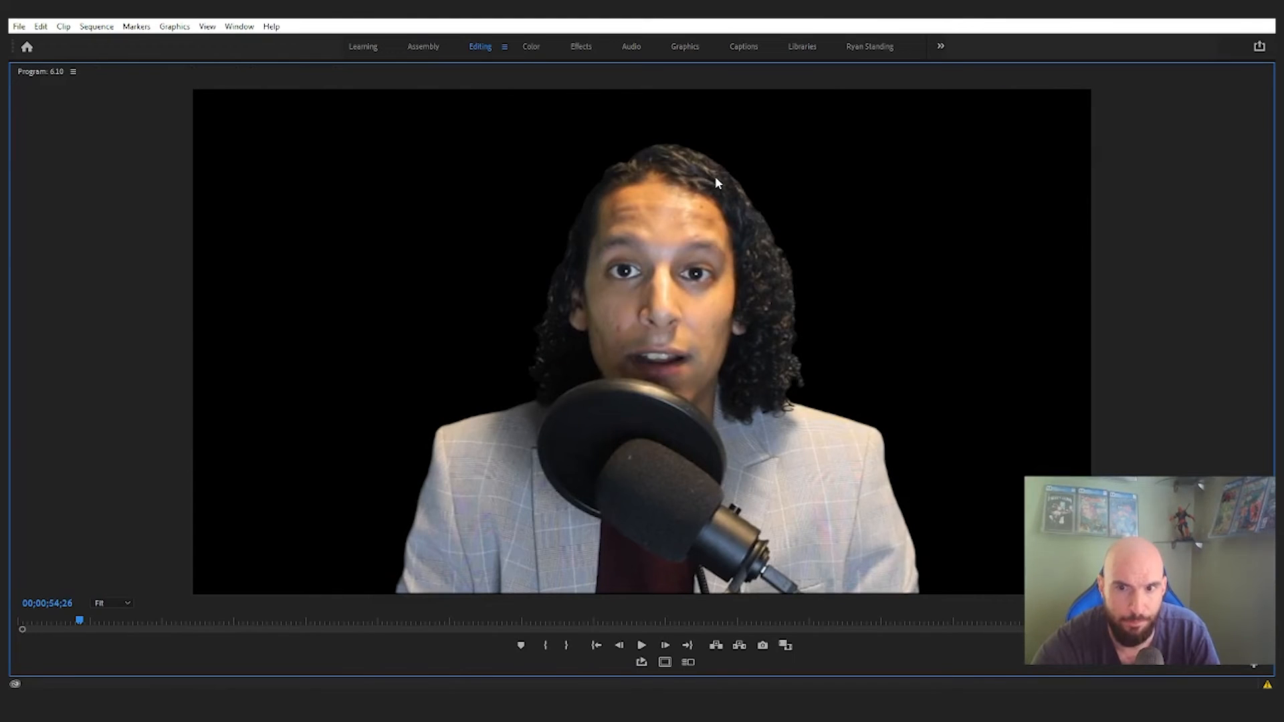
pyautogui.press('`')
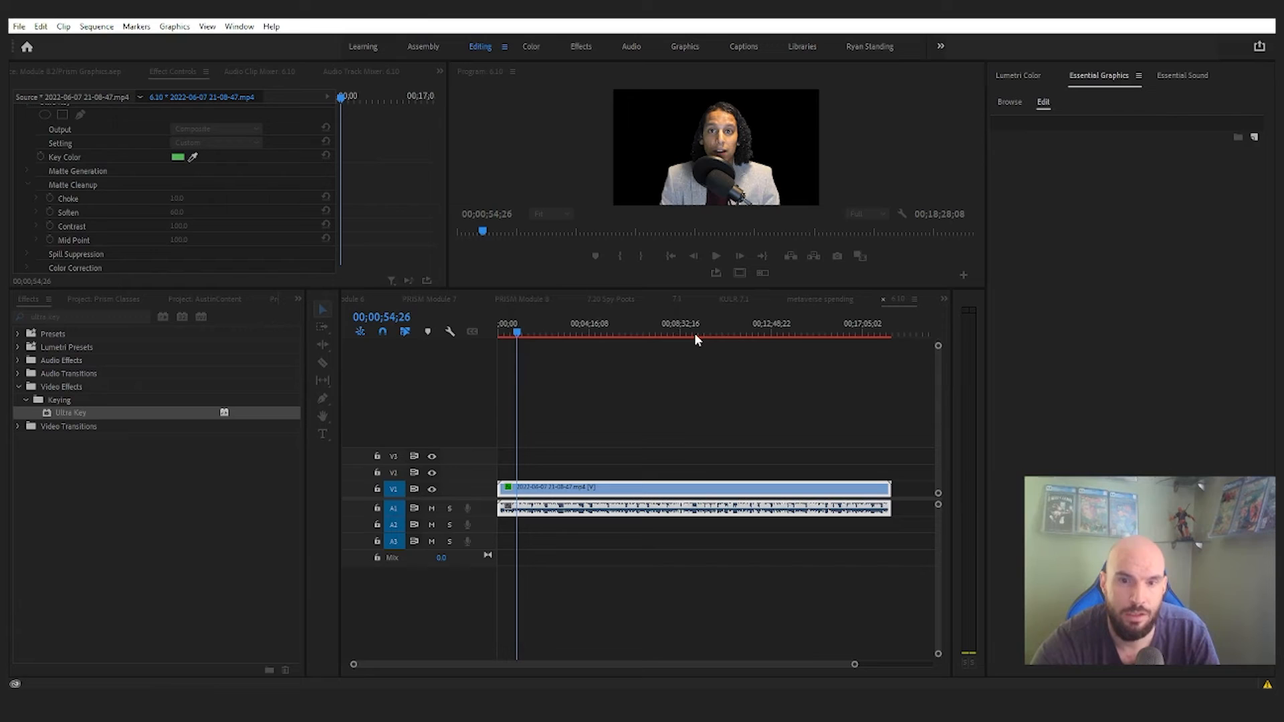
# Step: Collapse the Ultra Key's Matte Cleanup settings and expand its Spill Suppression settings
pyautogui.click(26, 185)
pyautogui.click(26, 198)
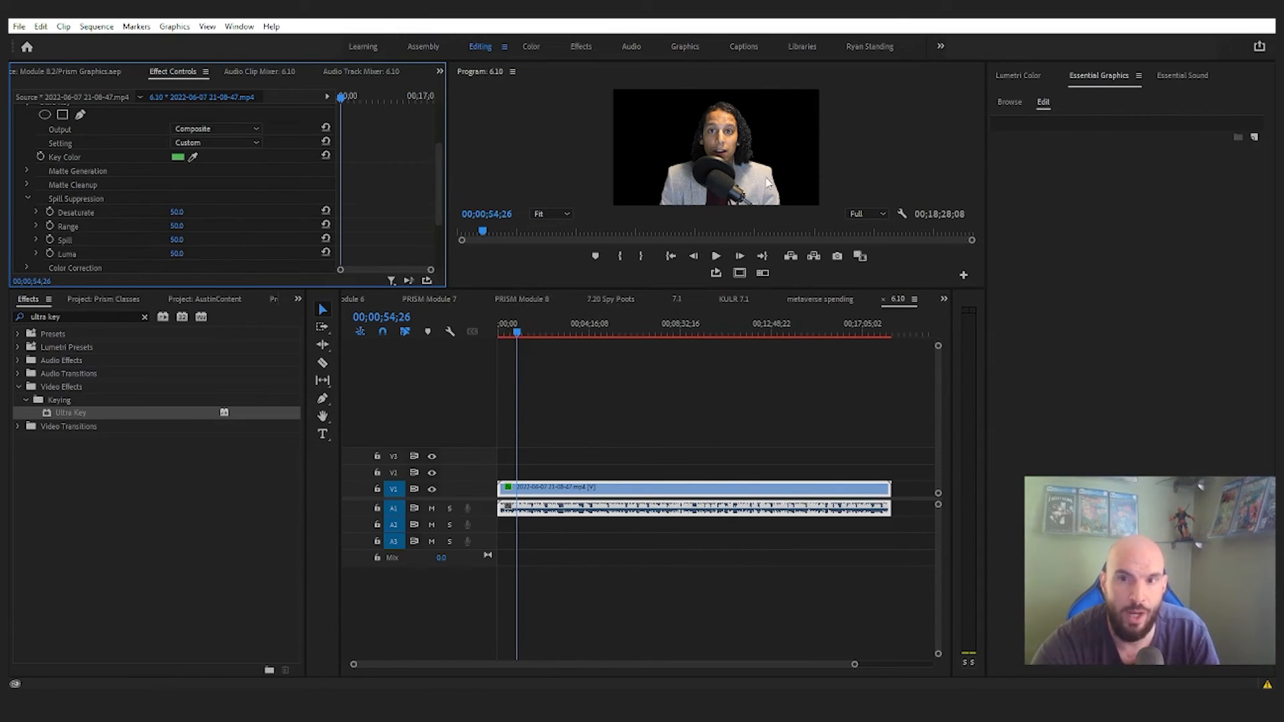
# Step: Check the keyed picture in an enlarged program view and expand the Ultra Key's Color Correction settings alongside Spill Suppression
pyautogui.press('`')
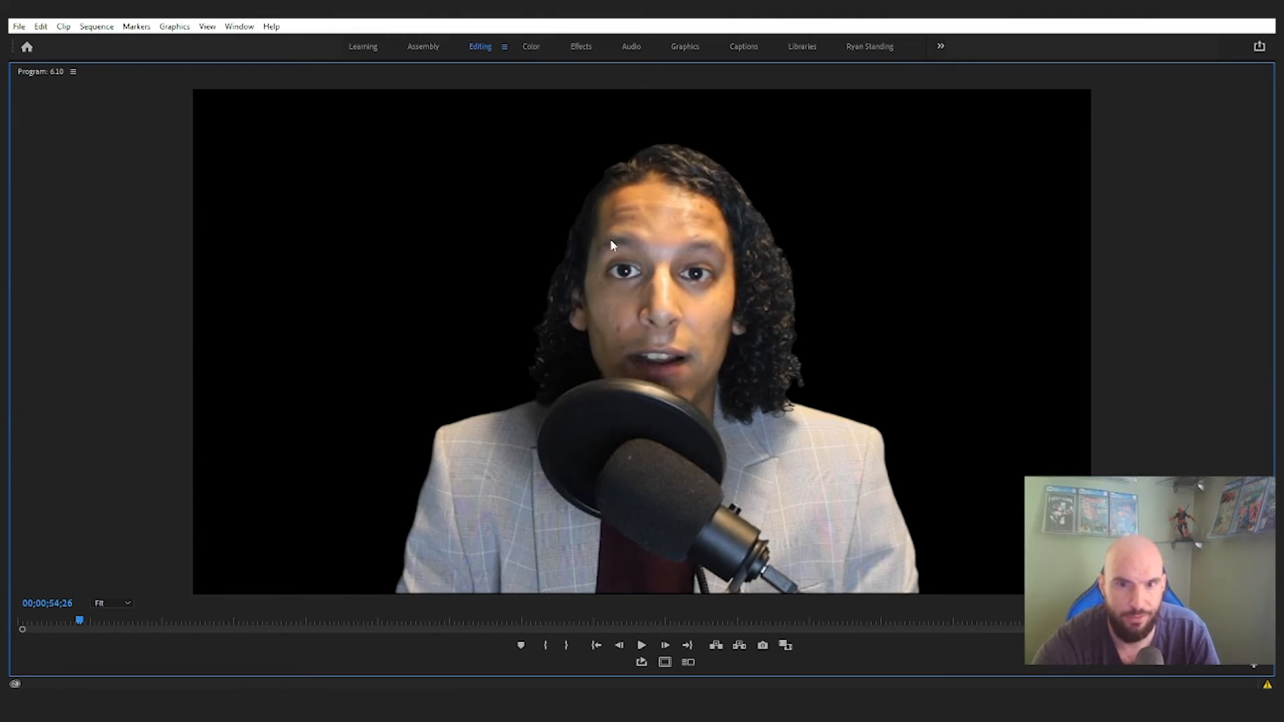
pyautogui.press('`')
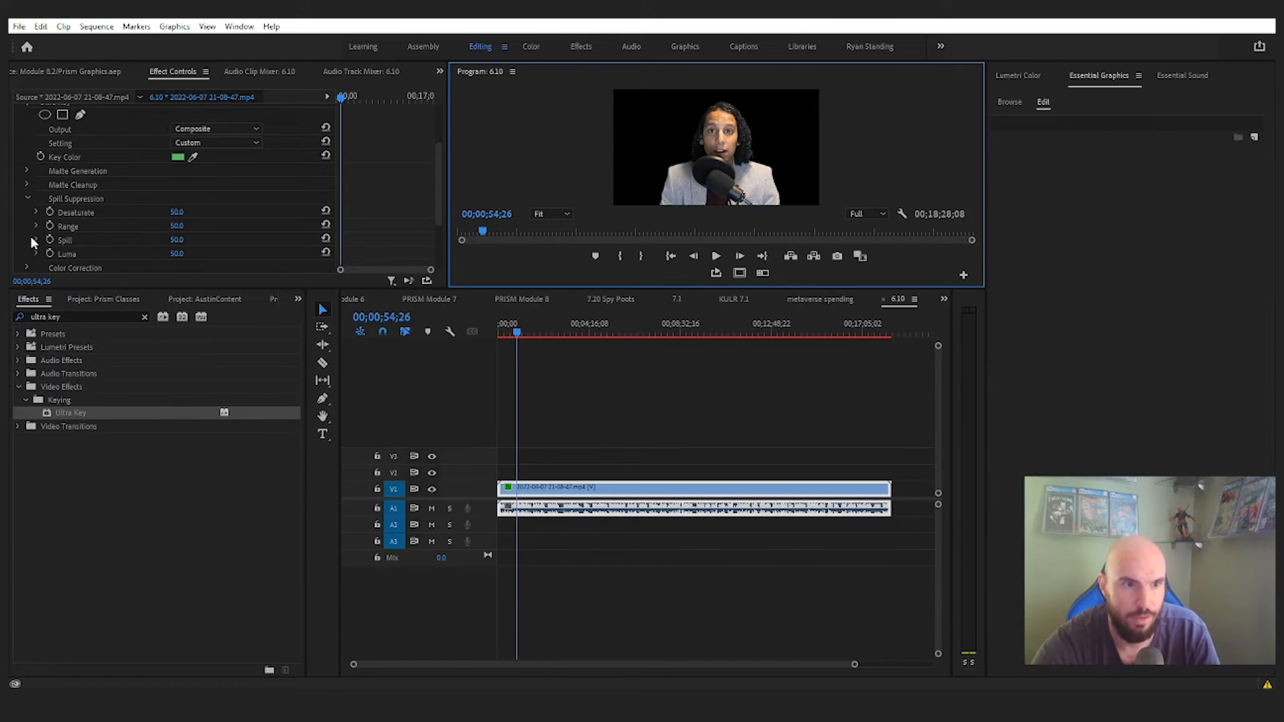
pyautogui.click(26, 197)
pyautogui.click(28, 212)
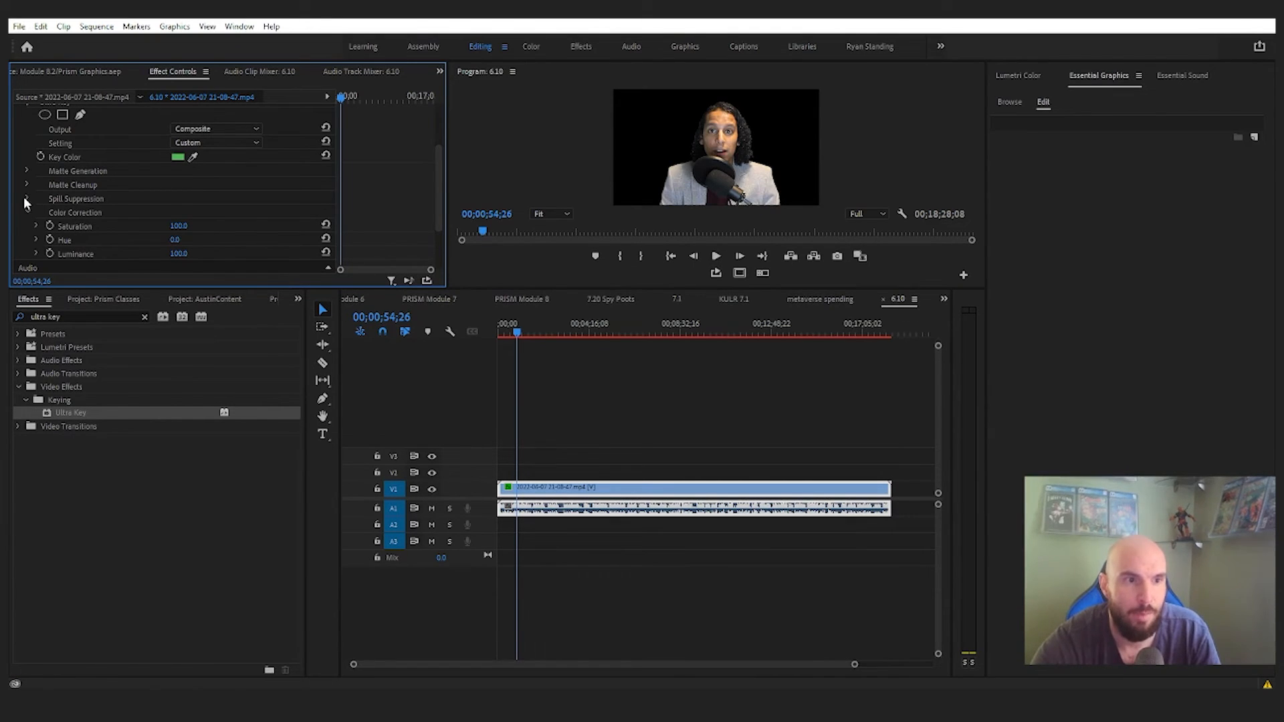
pyautogui.click(28, 198)
pyautogui.scroll(-2, 82, 209)
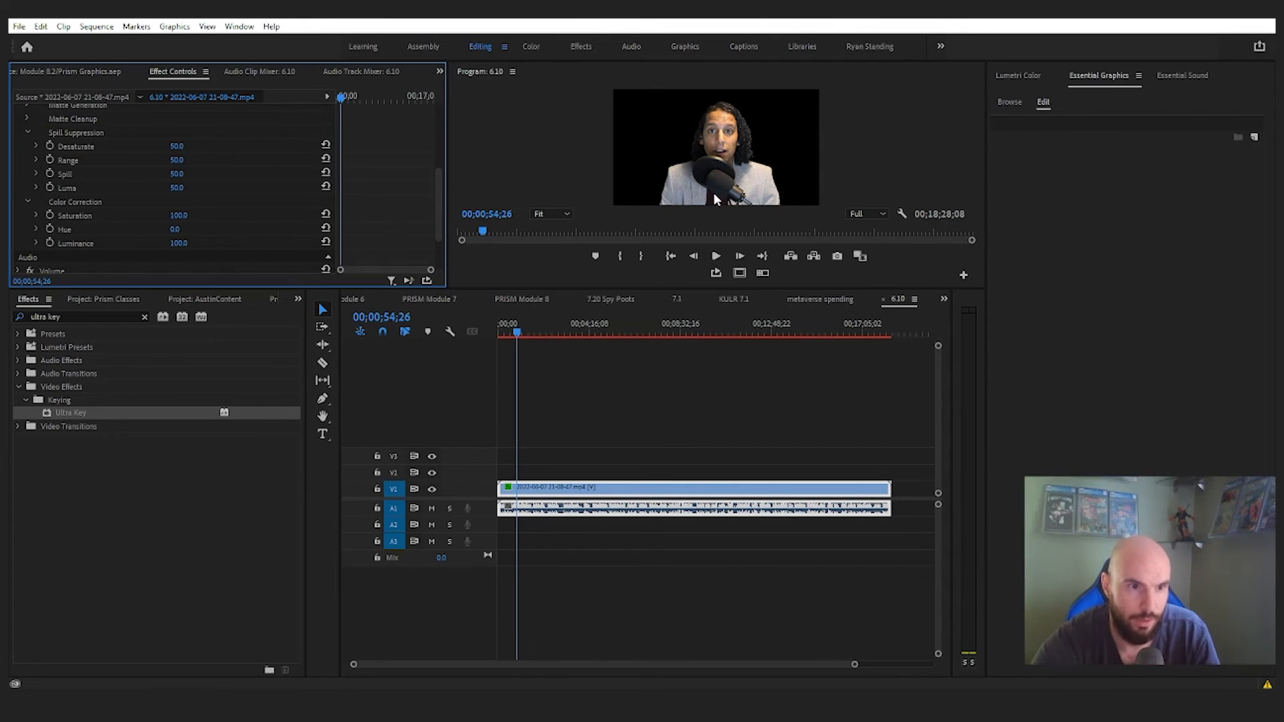
# Step: Set the Ultra Key's Spill Suppression Spill value to 100
pyautogui.click(179, 175)
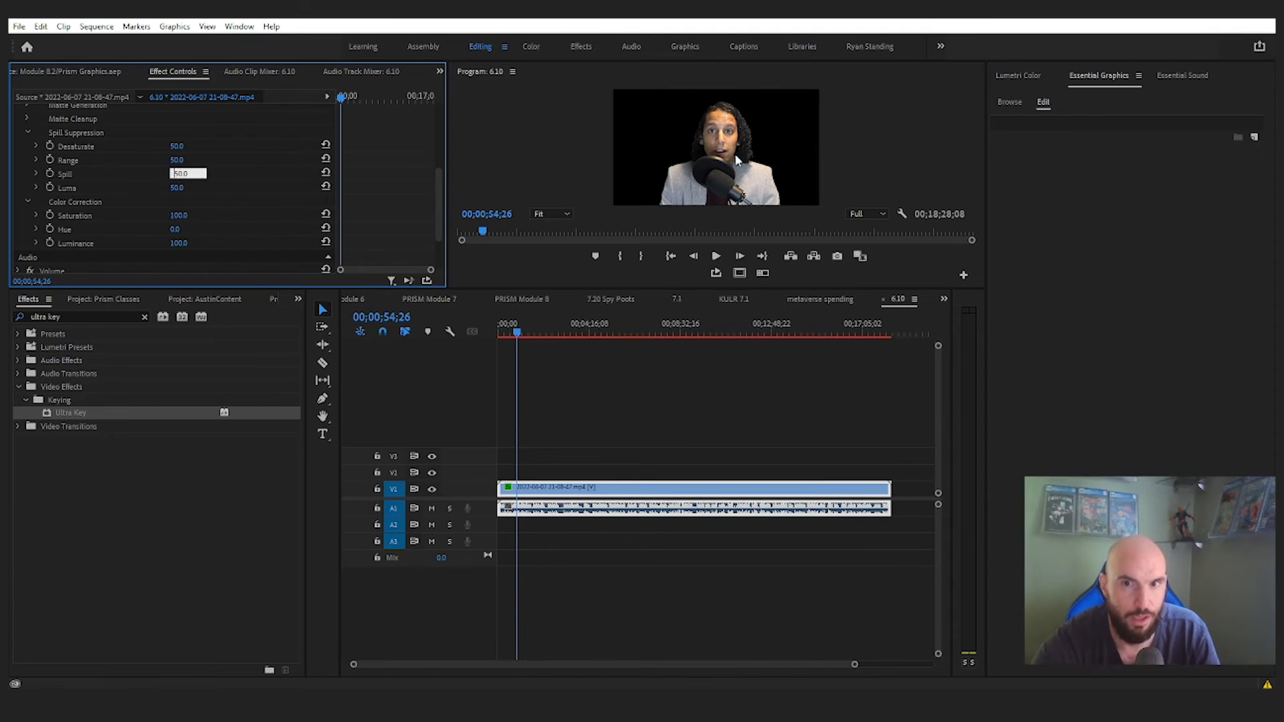
pyautogui.press('BackSpace')
pyautogui.write('10')
pyautogui.press('Return')
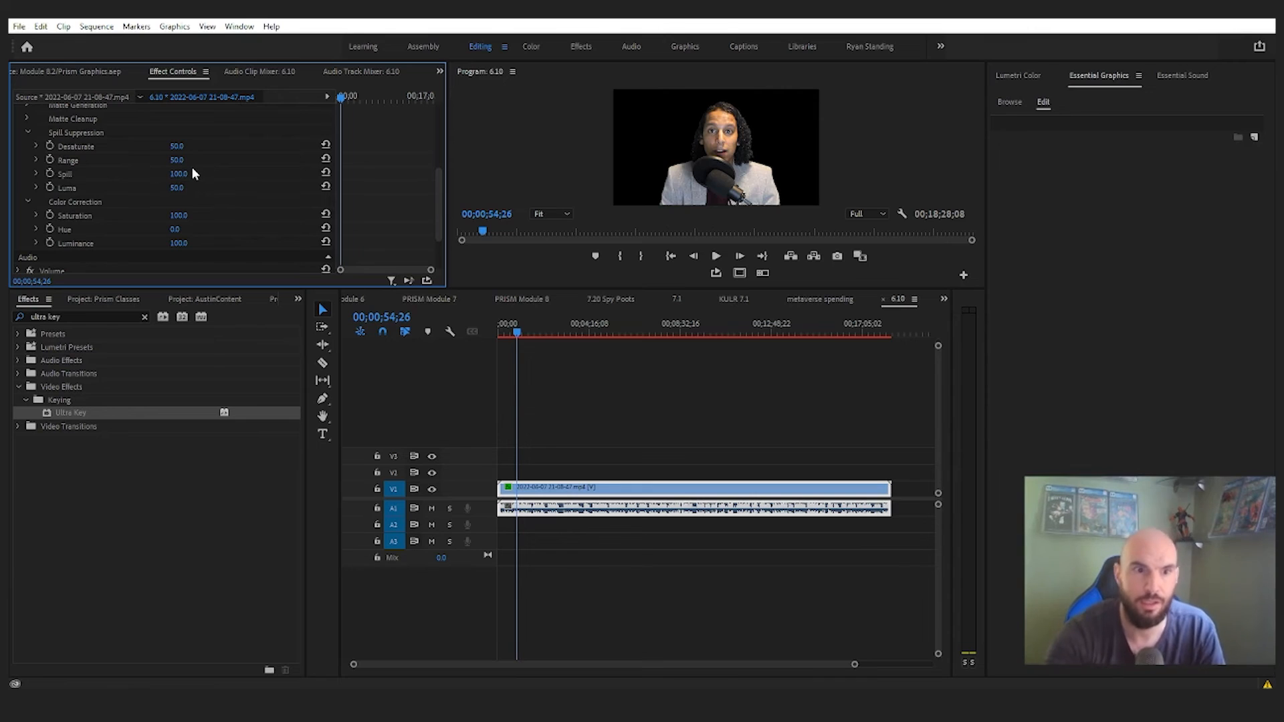
# Step: Set the Spill Suppression Spill value to 80 and check the speaker's hair and jacket edges enlarged
pyautogui.click(182, 174)
pyautogui.write('80')
pyautogui.press('Return')
pyautogui.press('`')
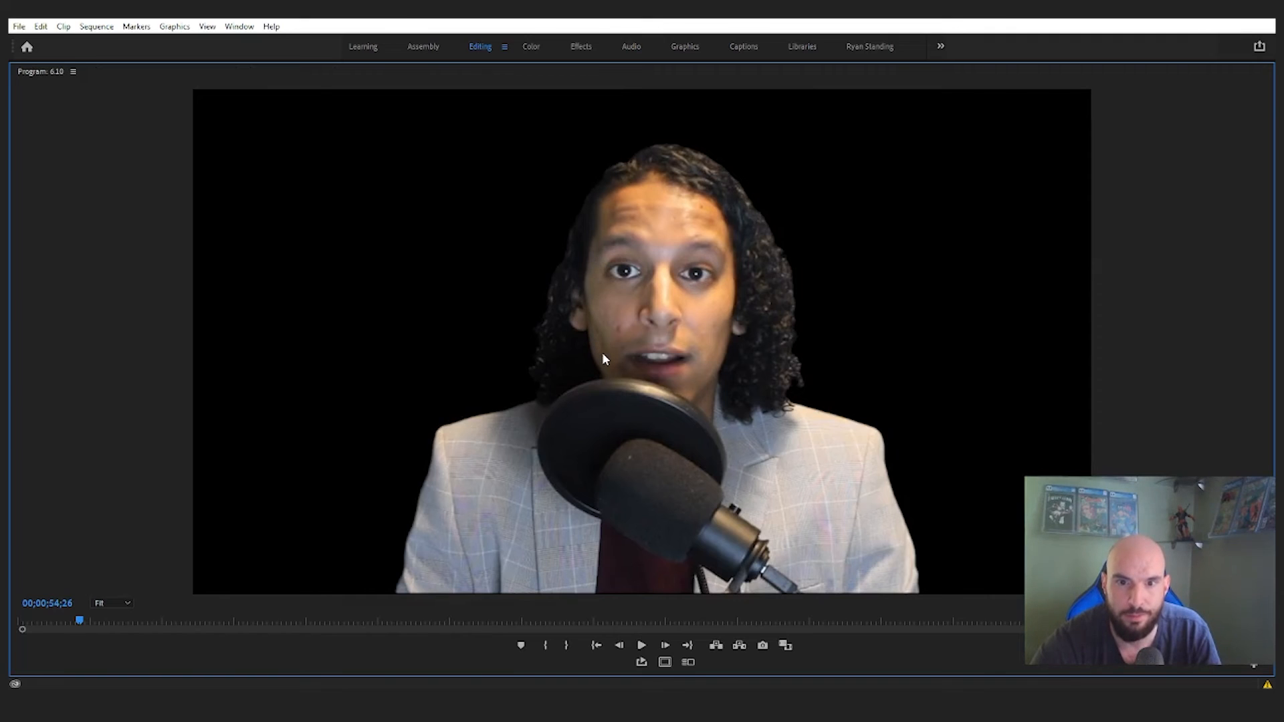
pyautogui.press('`')
pyautogui.press('`')
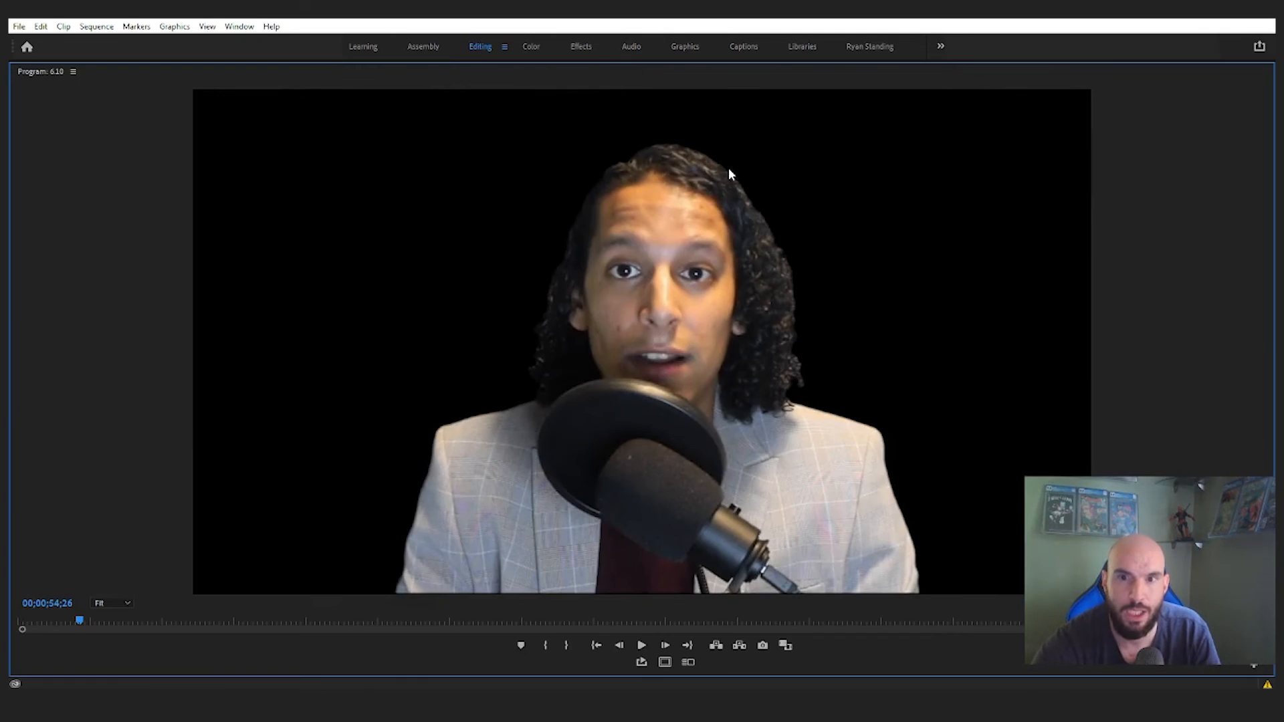
pyautogui.press('`')
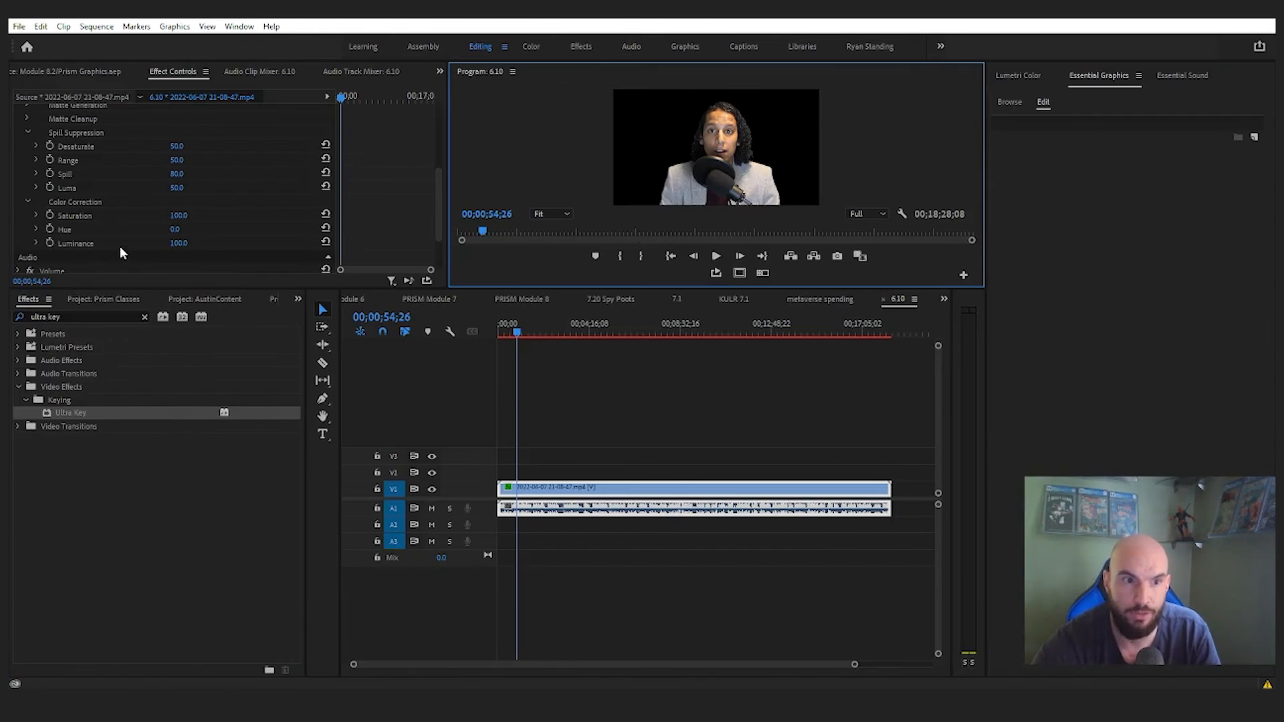
# Step: Set the Spill Suppression Spill value back to 50 and collapse all of the Ultra Key's settings
pyautogui.click(177, 175)
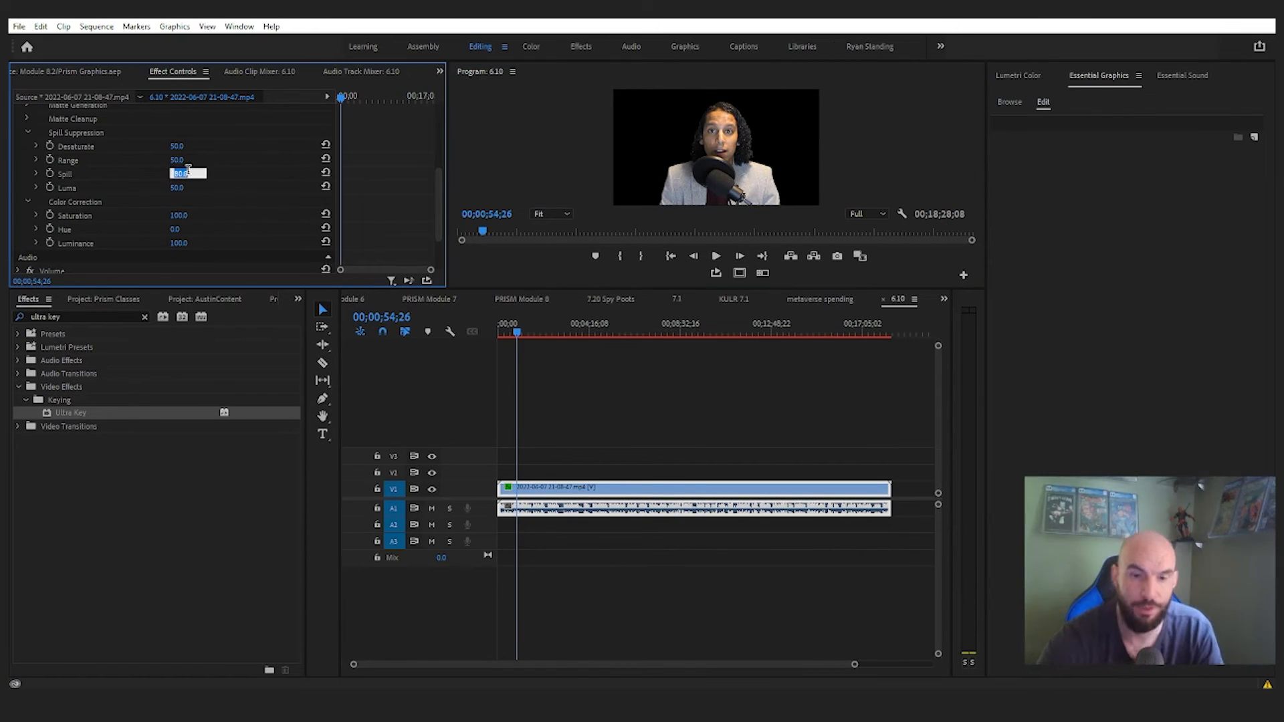
pyautogui.press('Return')
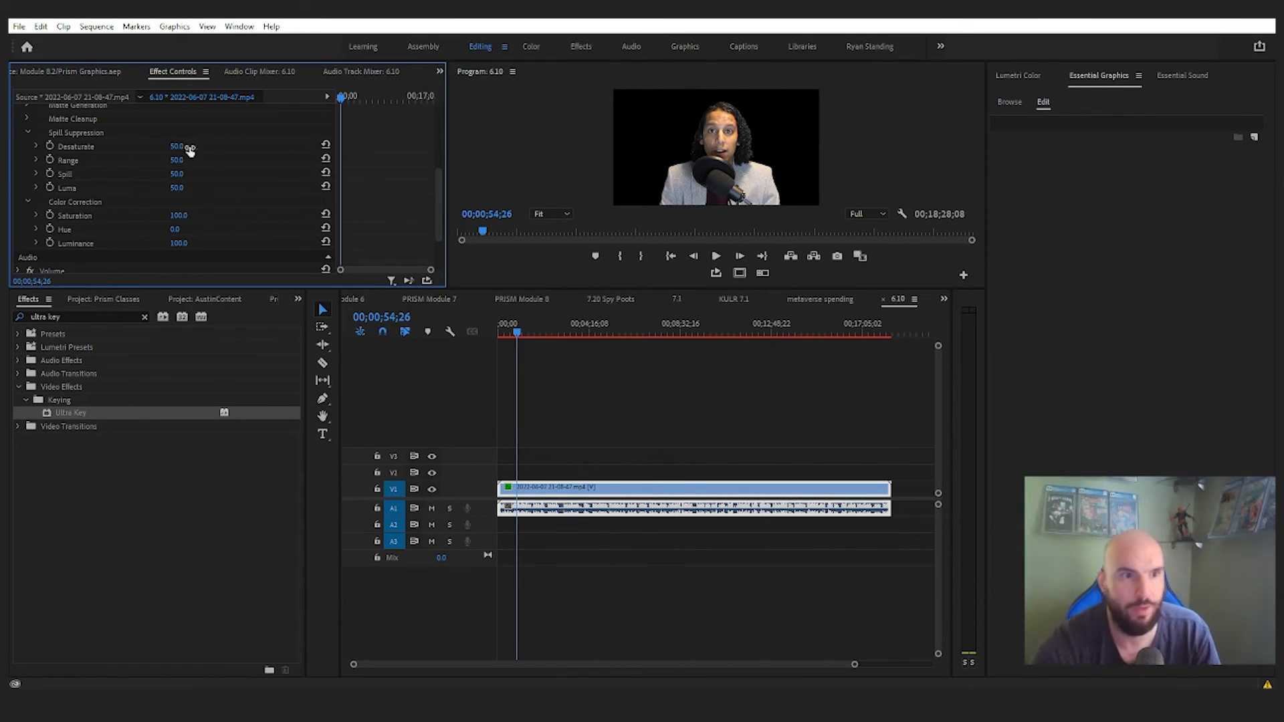
pyautogui.click(26, 133)
pyautogui.click(28, 143)
pyautogui.scroll(2, 162, 194)
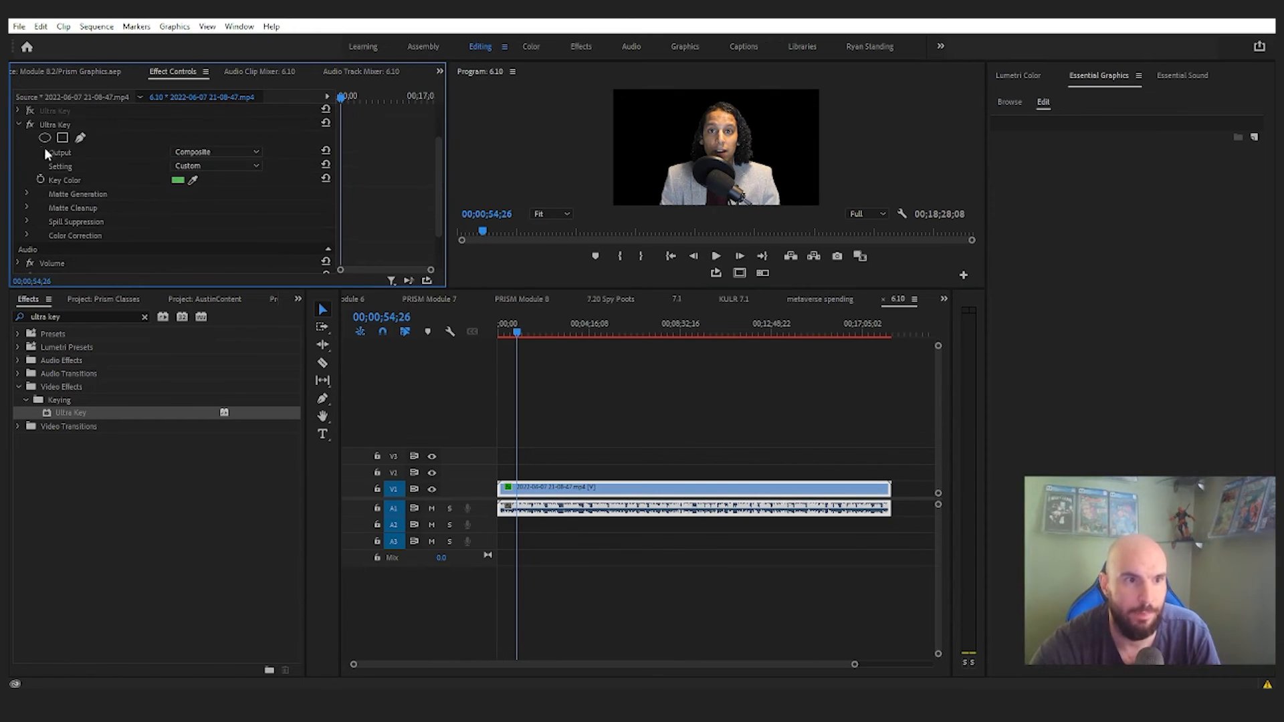
pyautogui.click(24, 128)
# Step: Toggle the second Ultra Key on and off to compare, and inspect the original green screen footage enlarged with it off
pyautogui.click(29, 180)
pyautogui.click(30, 180)
pyautogui.click(29, 181)
pyautogui.click(30, 181)
pyautogui.click(30, 181)
pyautogui.click(29, 180)
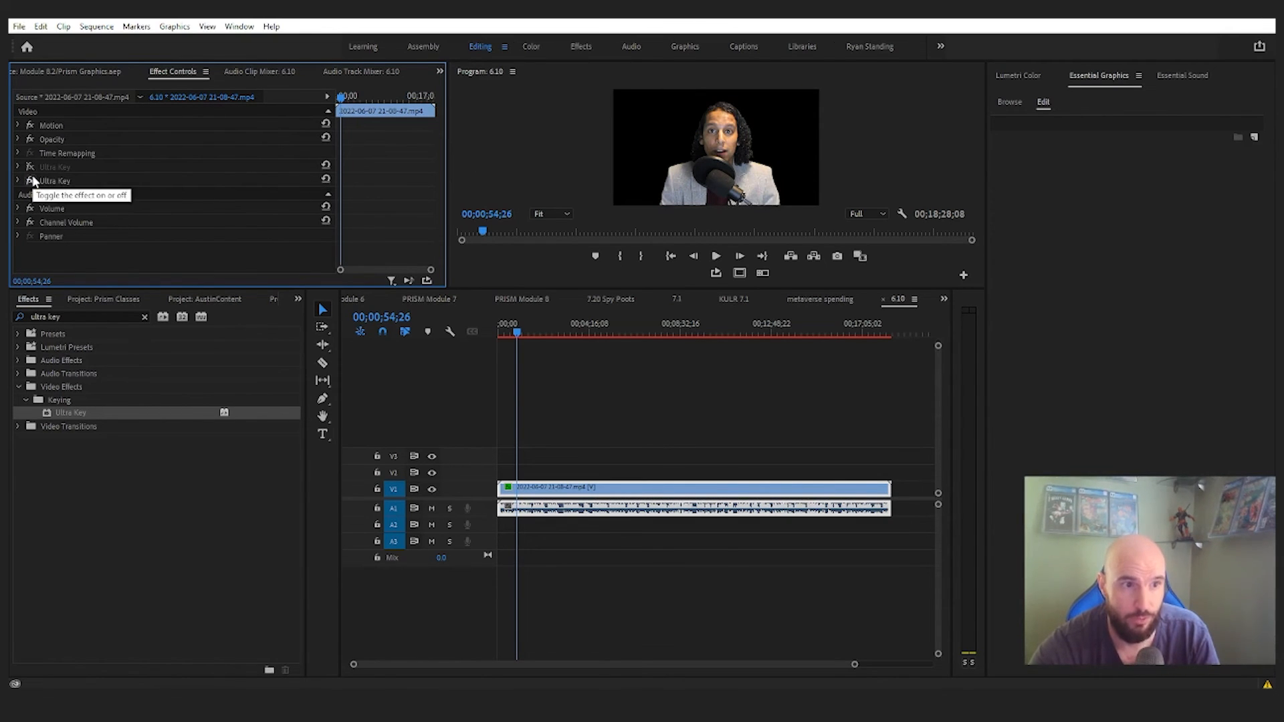
pyautogui.click(31, 180)
pyautogui.press('`')
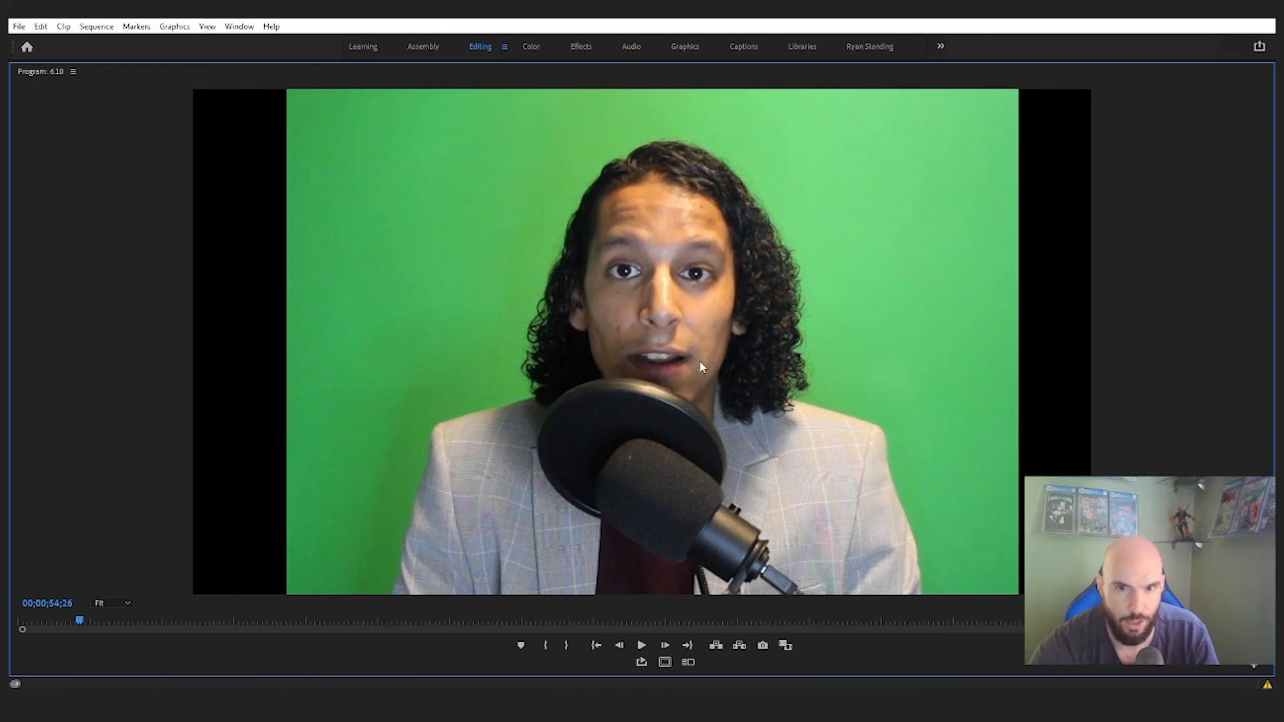
pyautogui.press('`')
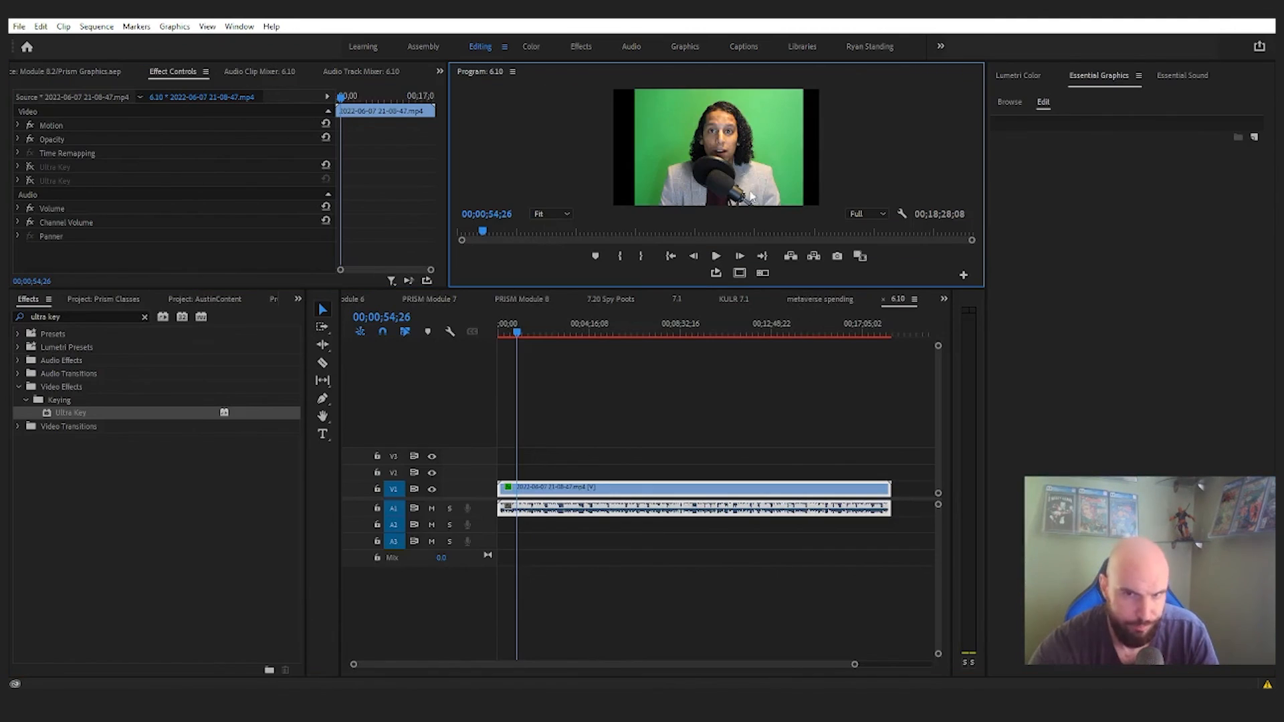
pyautogui.press('`')
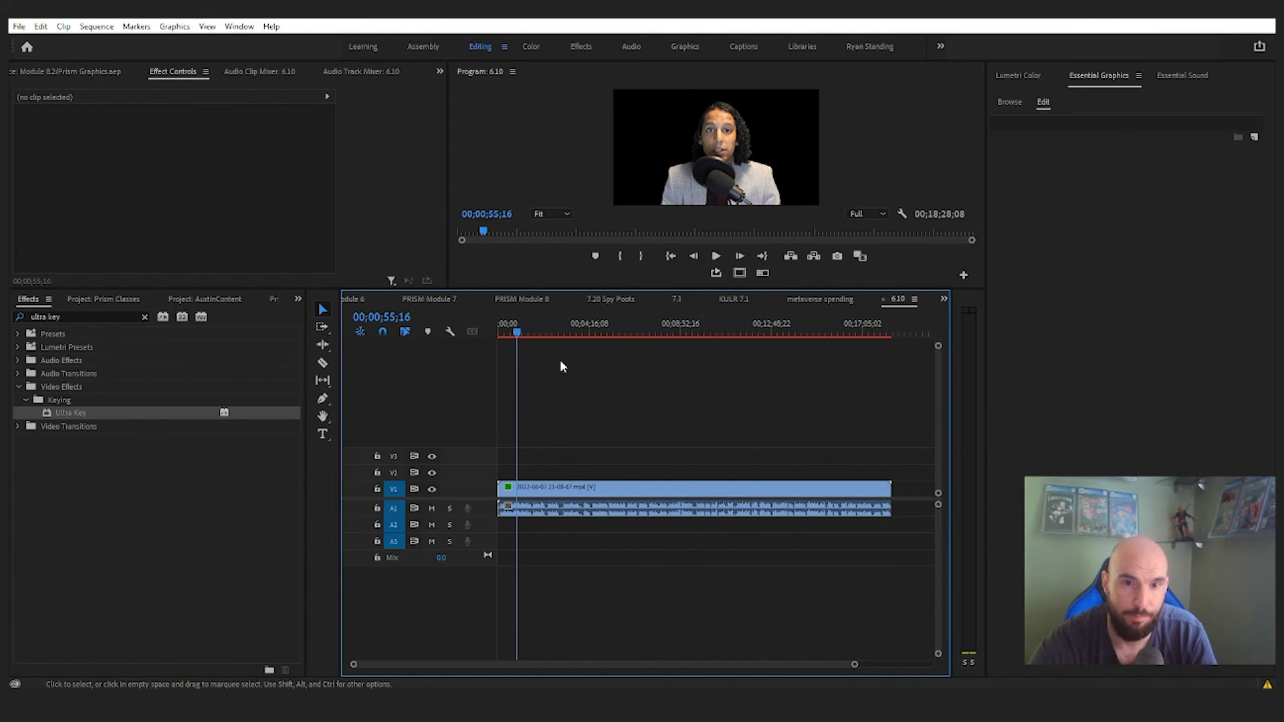
# Step: At about 00;03;46;13 in the sequence, enable the clip's second Ultra Key and disable the first one
pyautogui.moveTo(524, 327); pyautogui.dragTo(580, 331)
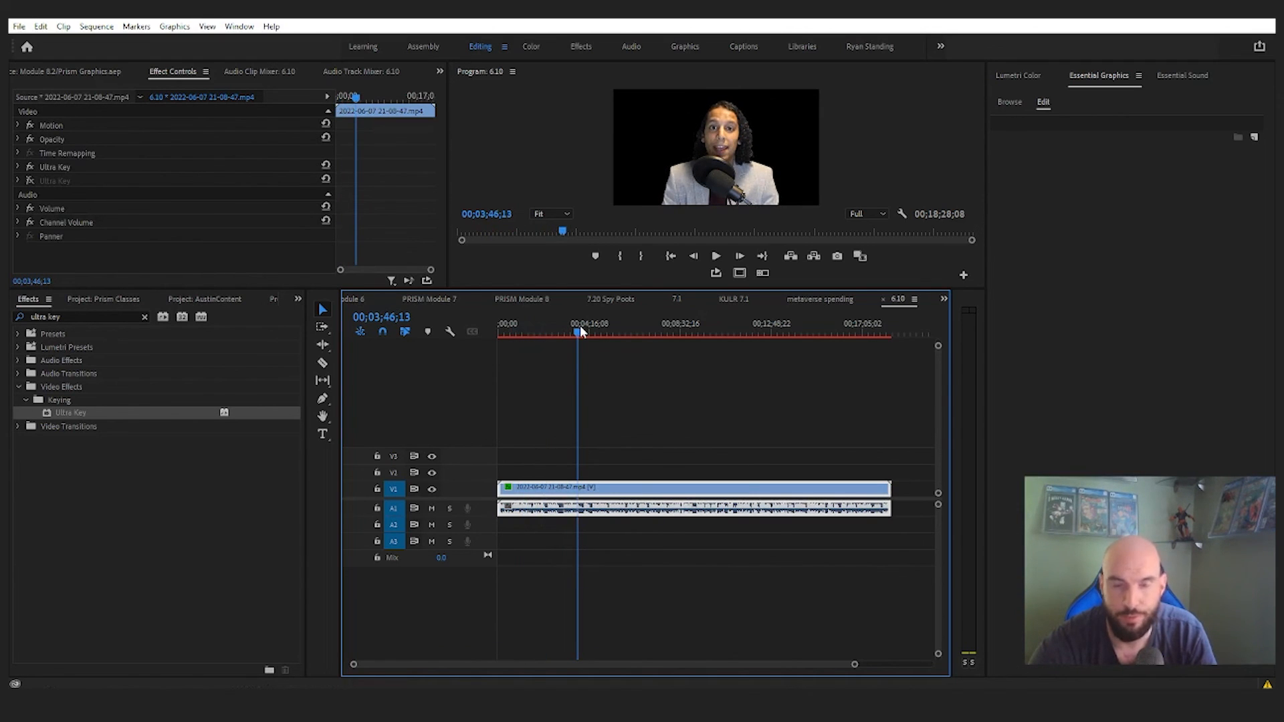
pyautogui.click(29, 182)
pyautogui.click(30, 166)
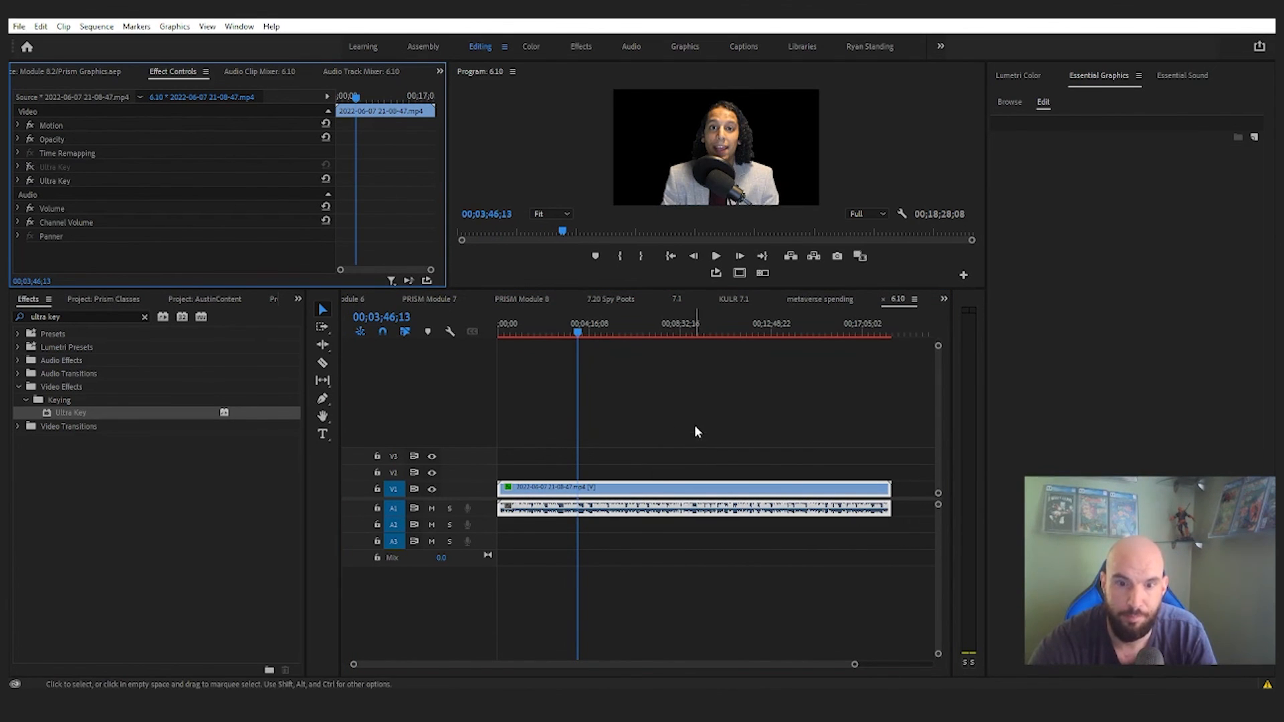
# Step: Increase the height of the Audio 1 track to show the clip's waveforms in detail
pyautogui.moveTo(485, 516); pyautogui.dragTo(484, 583)
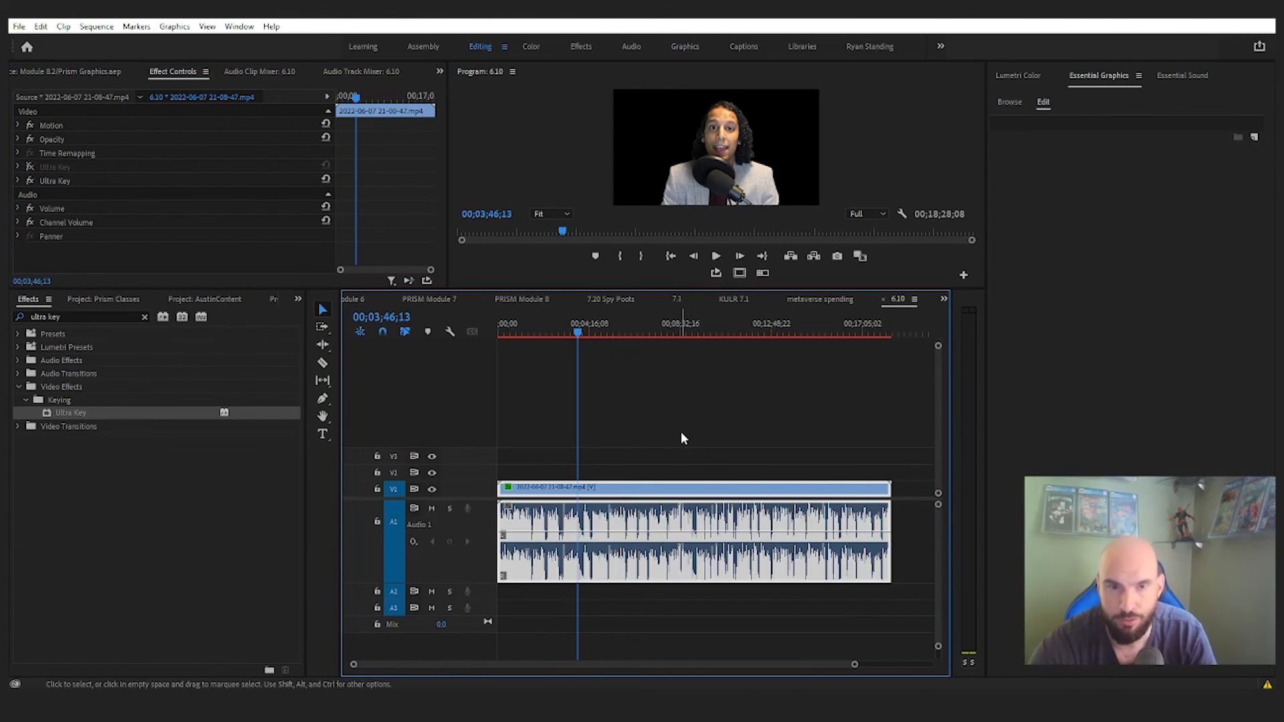